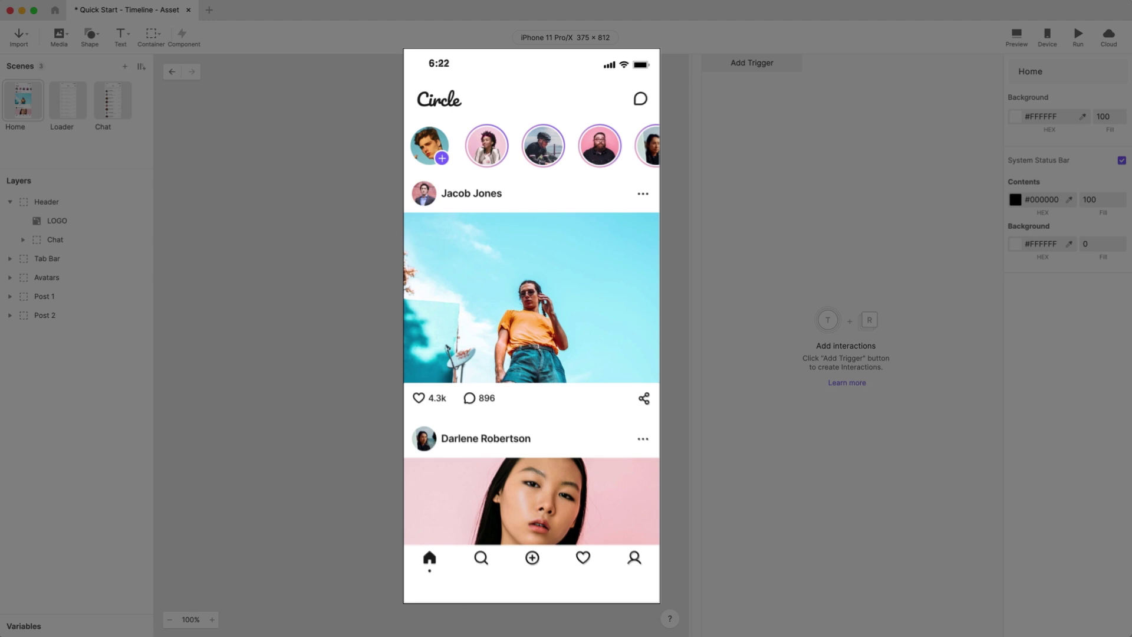
# Tap the chat icon in the demo preview to see the Chat transition, then exit the preview
pyautogui.click(677, 84)
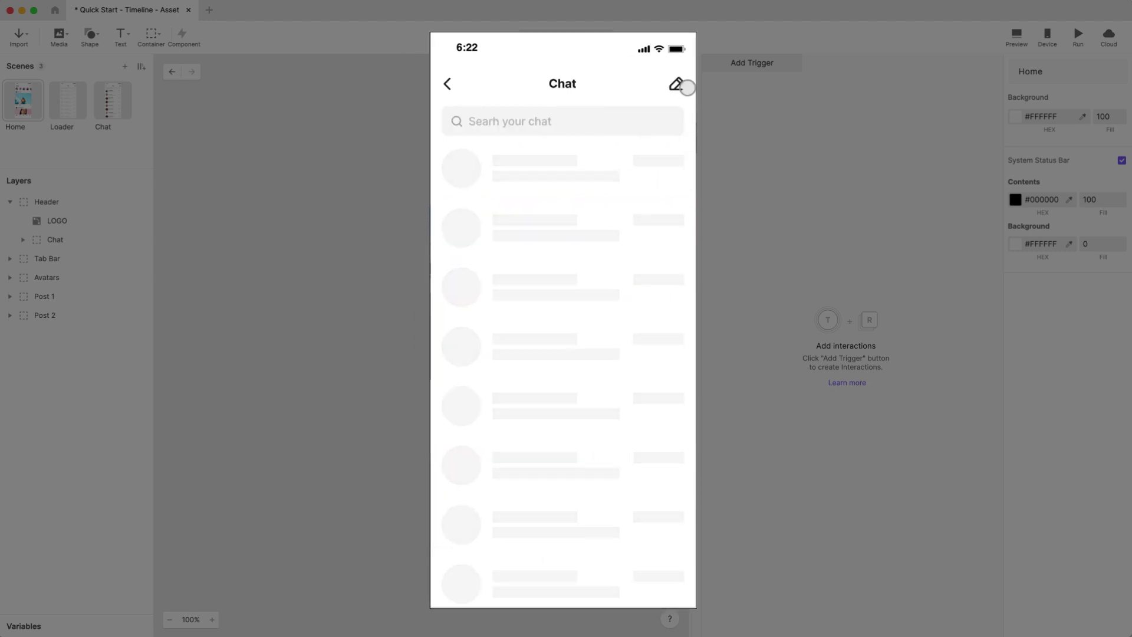
pyautogui.press('Escape')
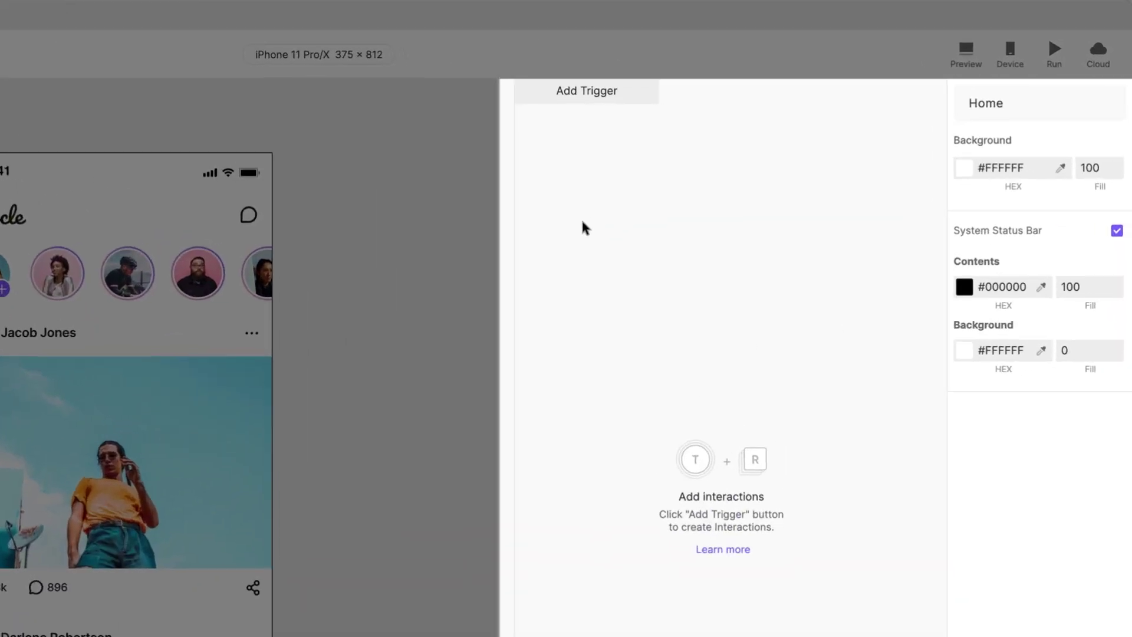
# Add a Tap trigger targeting the Chat layer with 1 finger
pyautogui.click(587, 93)
pyautogui.click(572, 148)
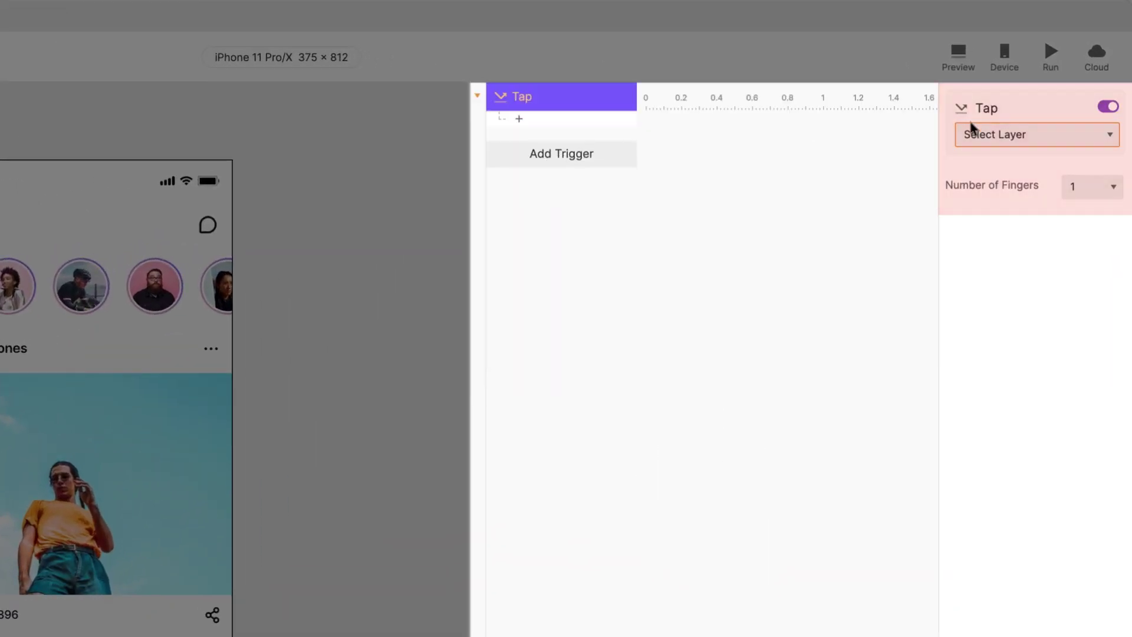
pyautogui.click(1082, 137)
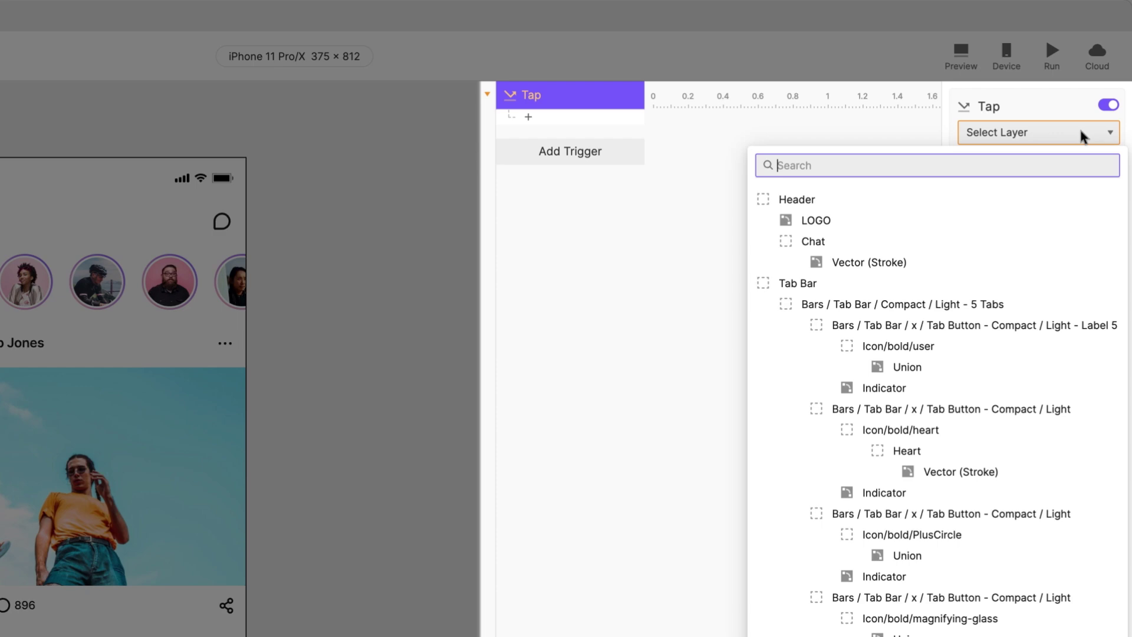
pyautogui.click(1059, 162)
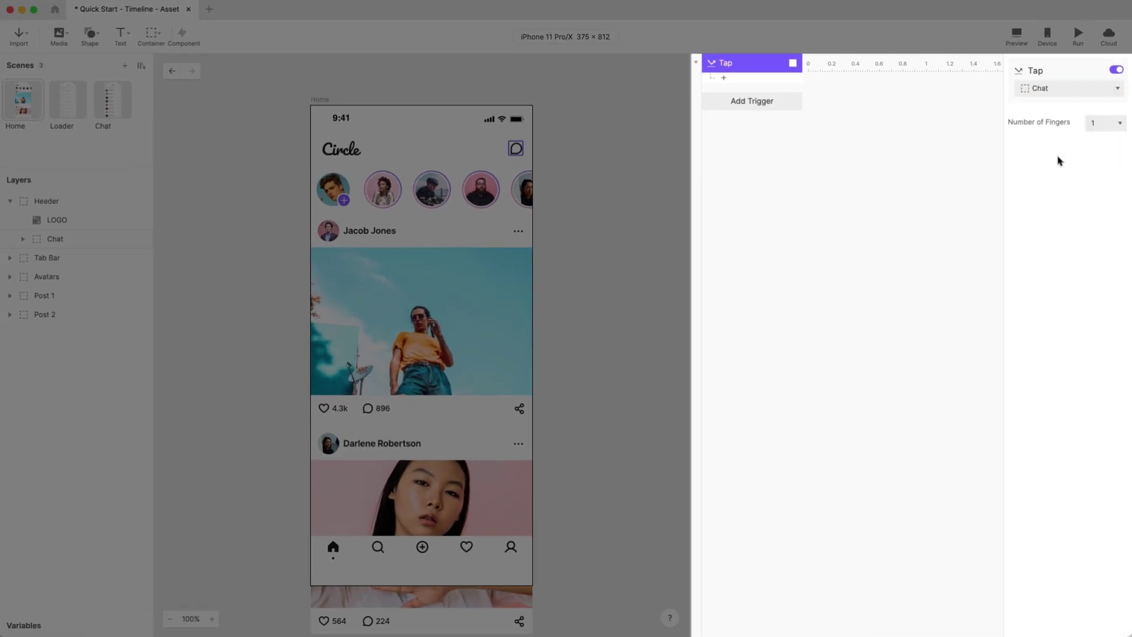
pyautogui.click(1112, 125)
pyautogui.click(1111, 124)
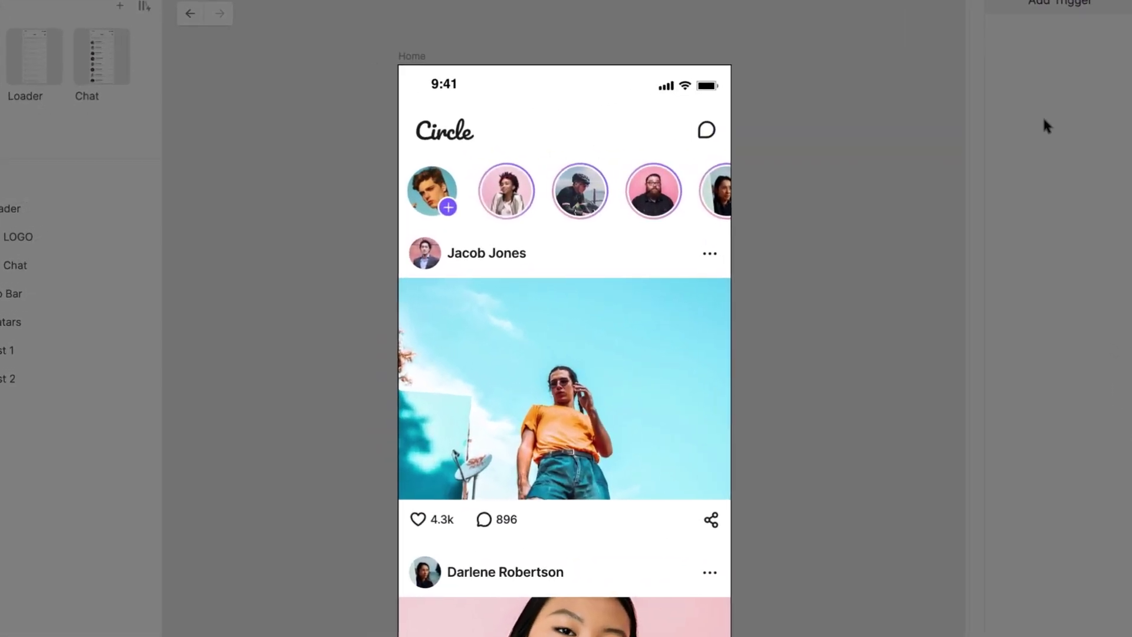
# Select the Chat icon on the Home screen and add a Tap trigger for it
pyautogui.click(706, 130)
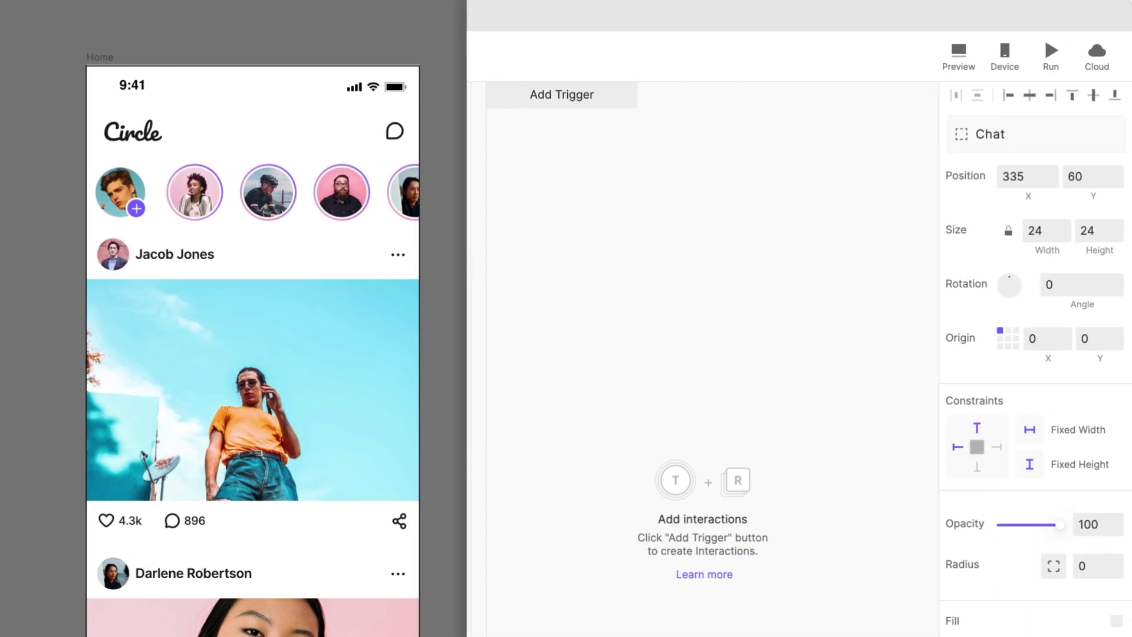
pyautogui.click(548, 103)
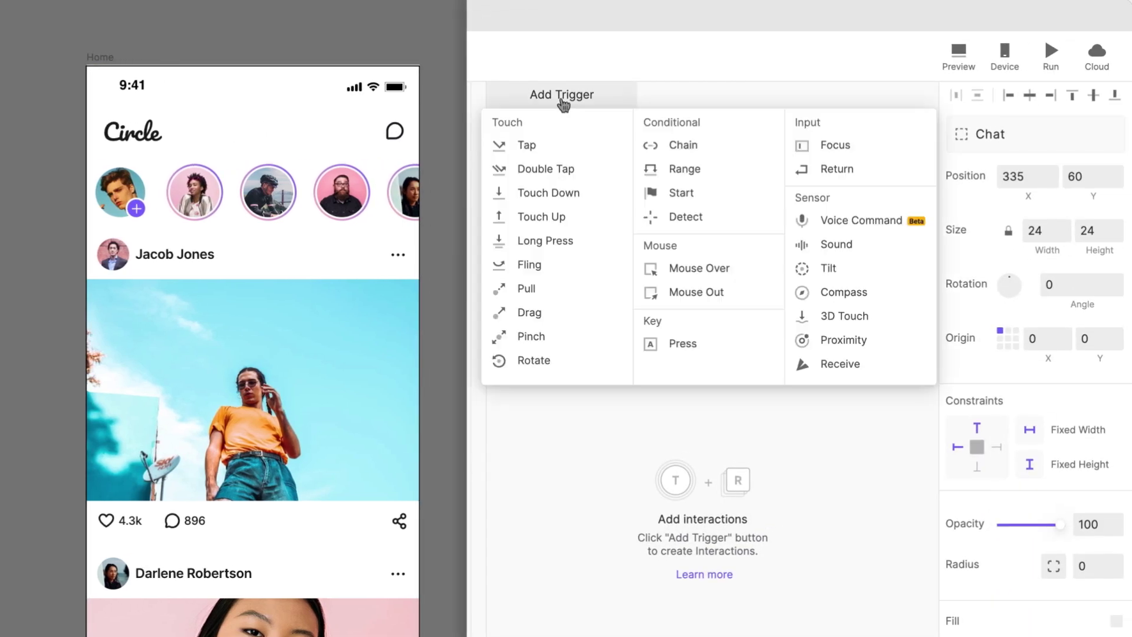
pyautogui.click(578, 146)
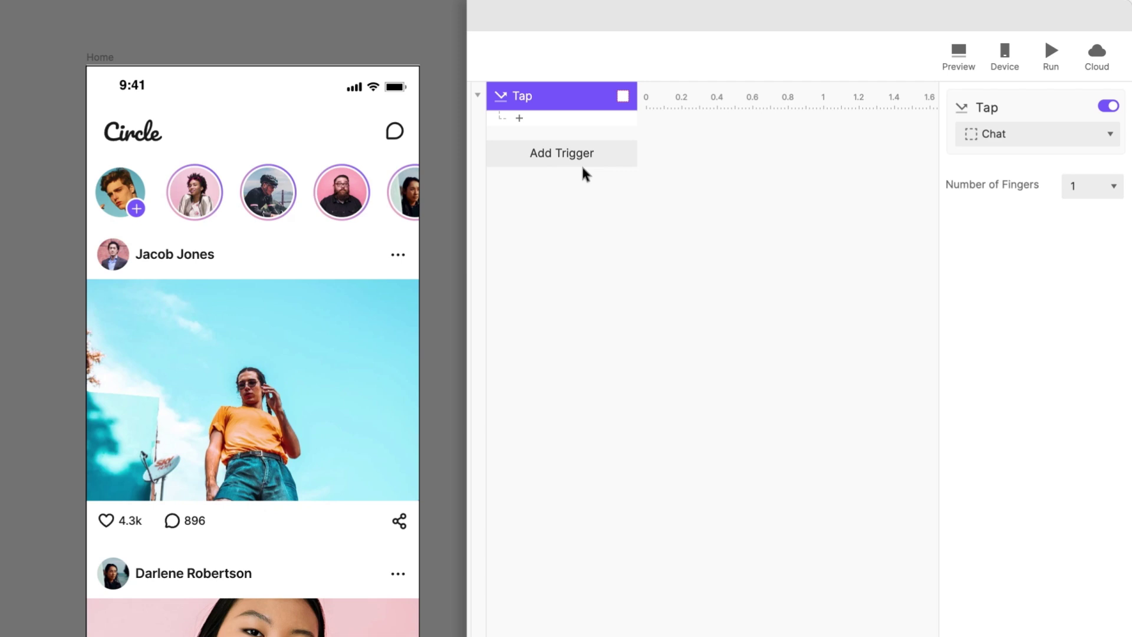
# Give the Tap a Jump response to the Loader scene using Slide In, Right to Left
pyautogui.click(621, 120)
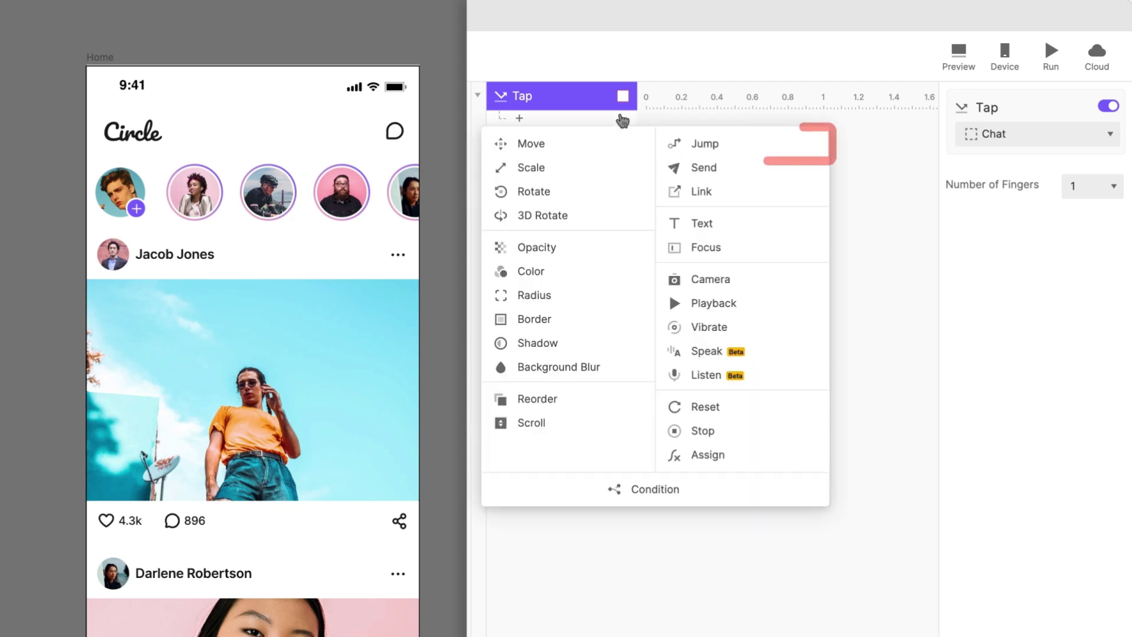
pyautogui.click(741, 144)
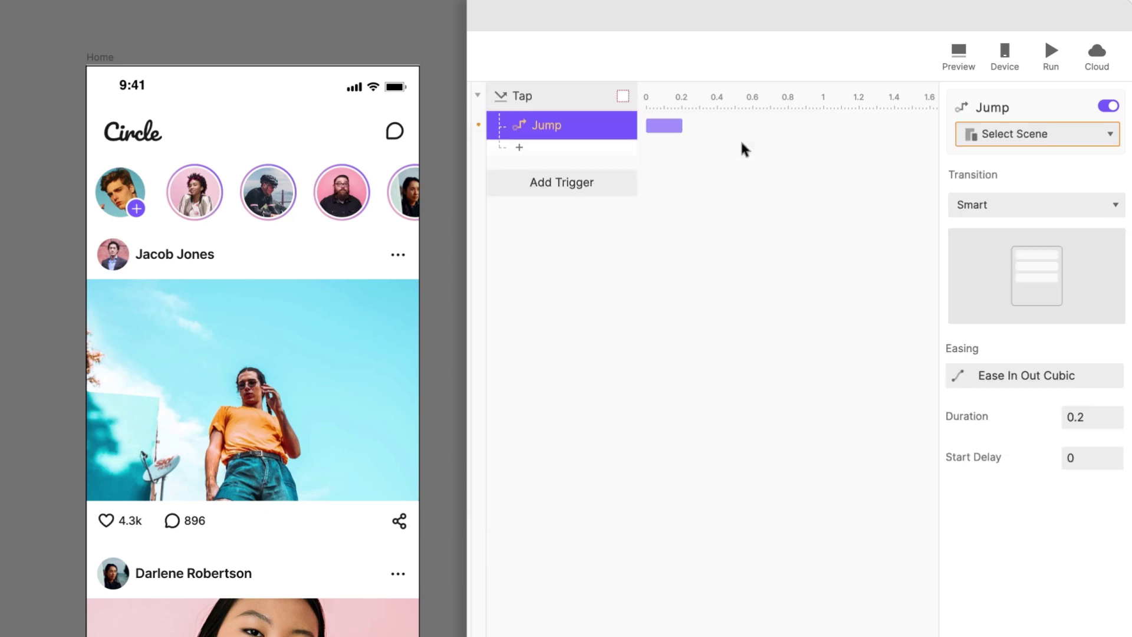
pyautogui.click(1017, 134)
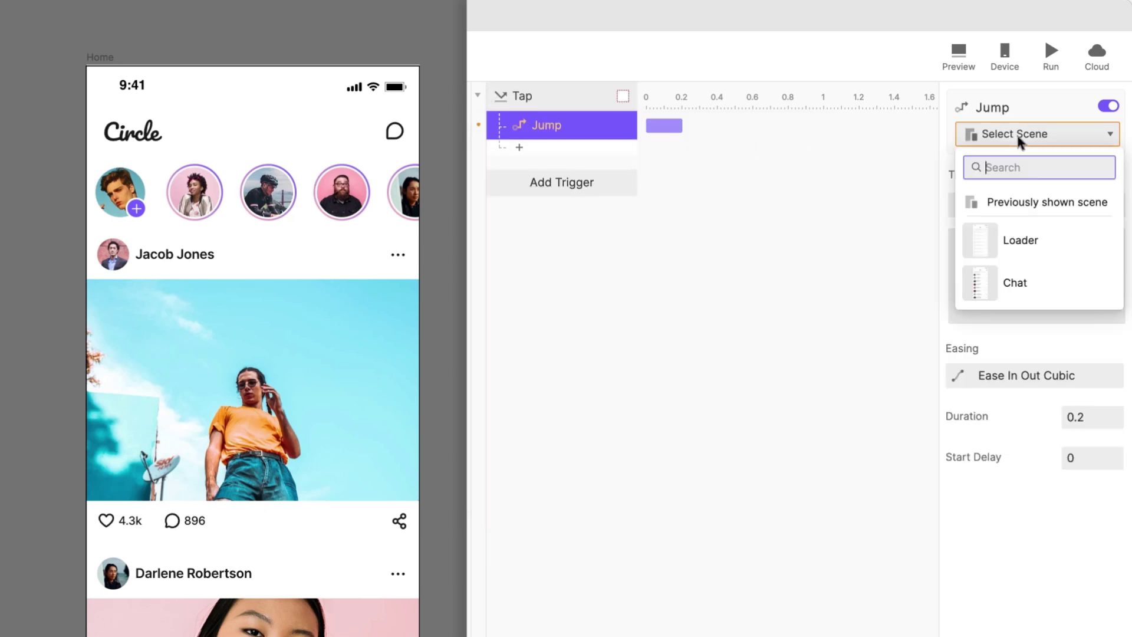
pyautogui.click(1050, 242)
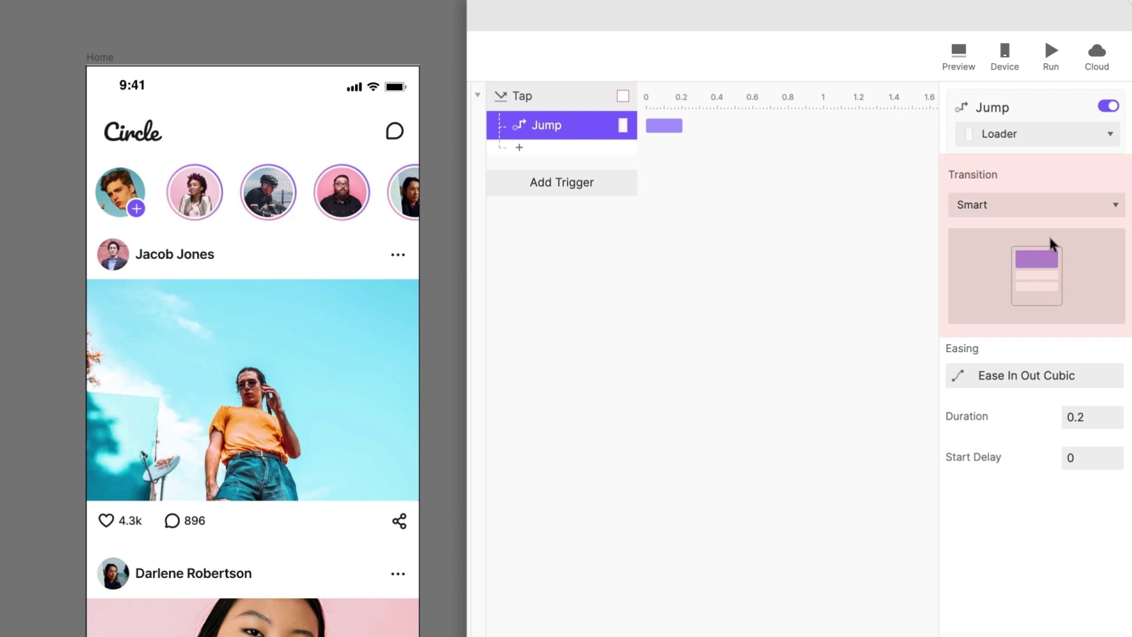
pyautogui.click(1070, 212)
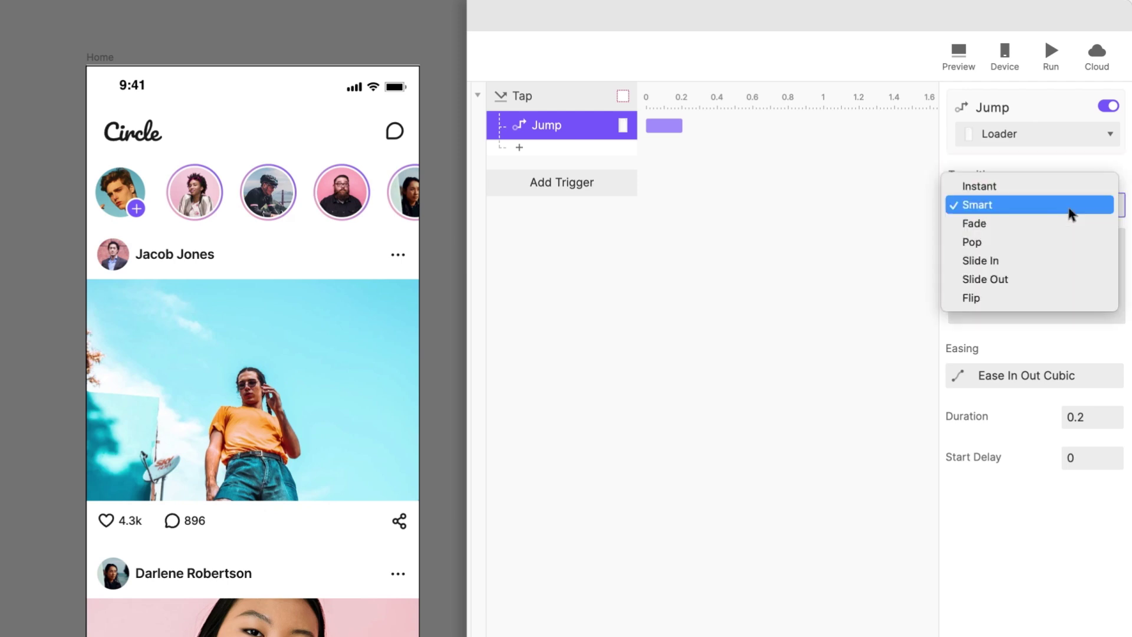
pyautogui.click(1050, 260)
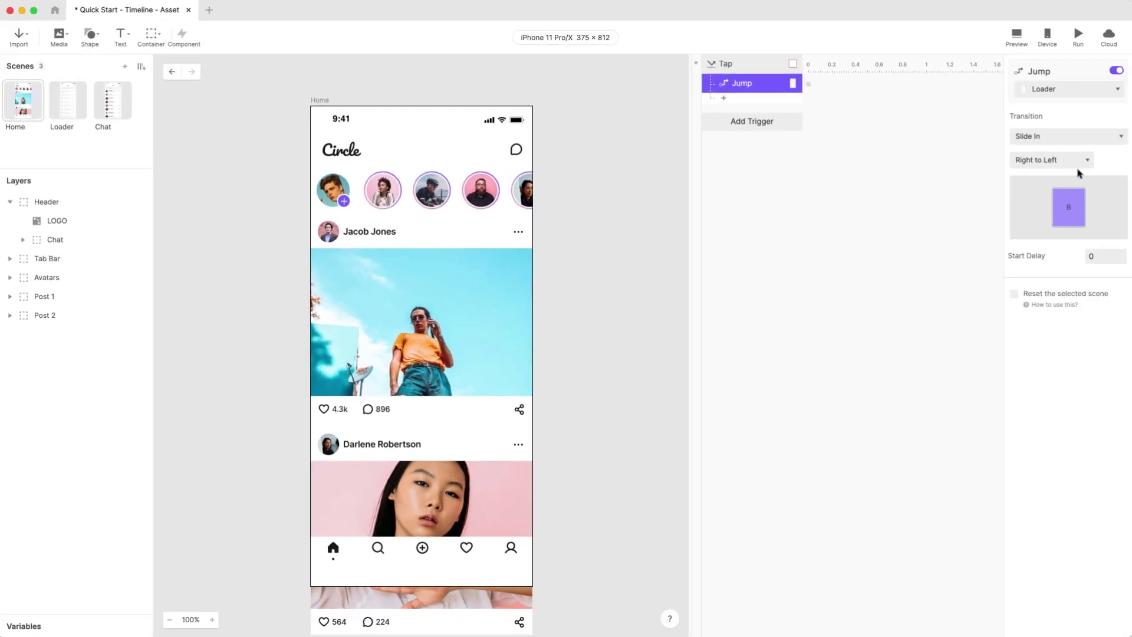
pyautogui.click(1016, 35)
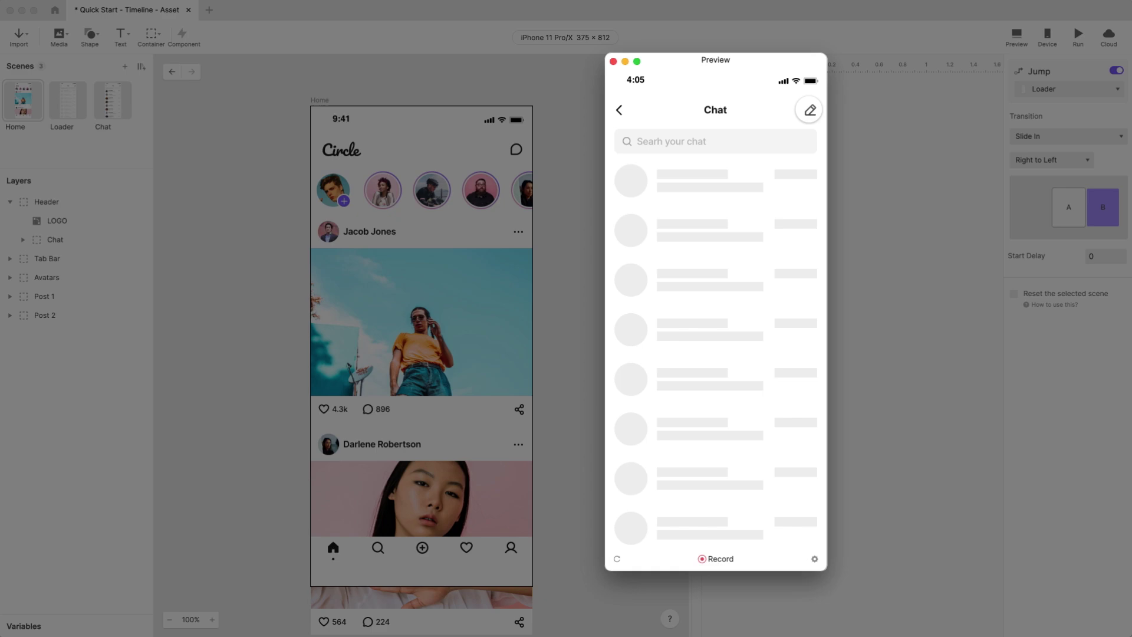
pyautogui.click(560, 232)
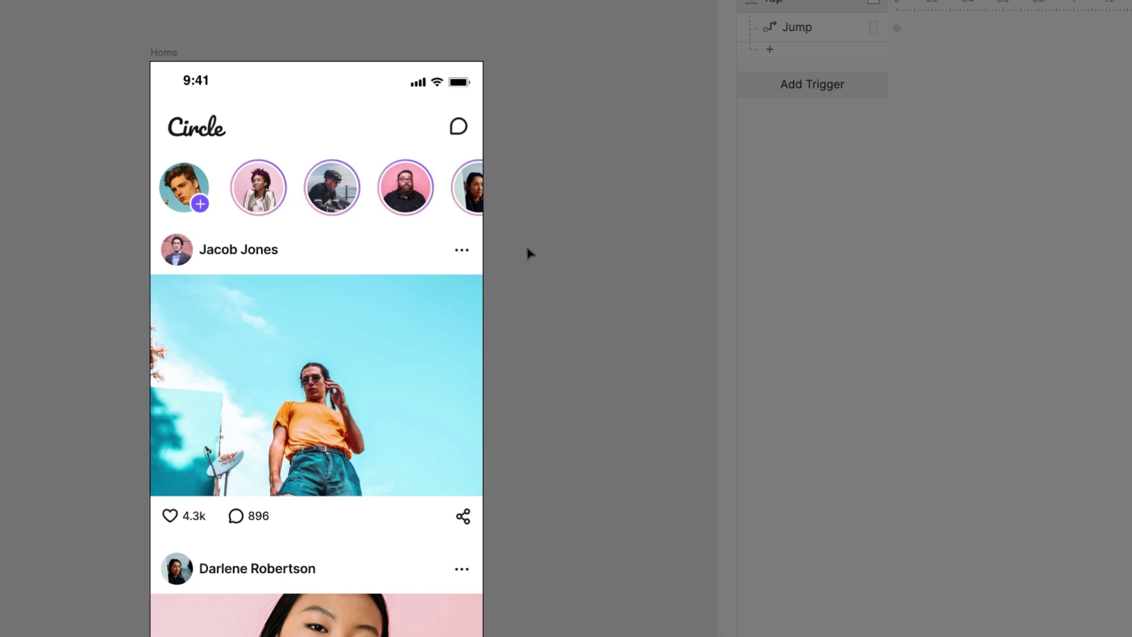
pyautogui.click(460, 136)
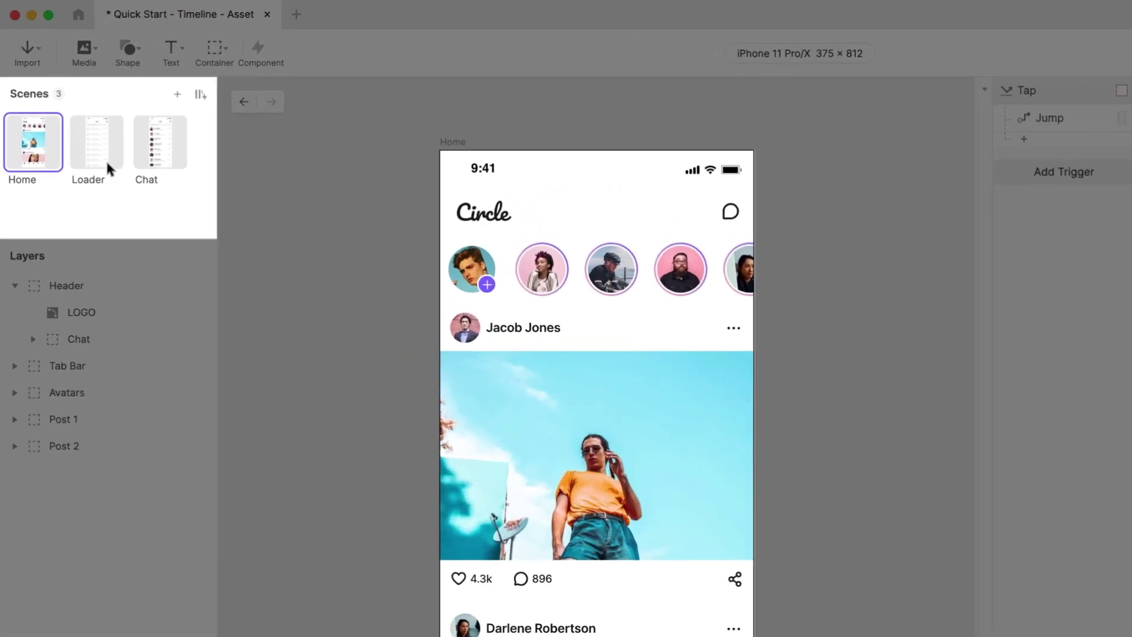
# On the Loader scene, add a Start trigger set to Start After Jump with Restart Every Time
pyautogui.click(70, 108)
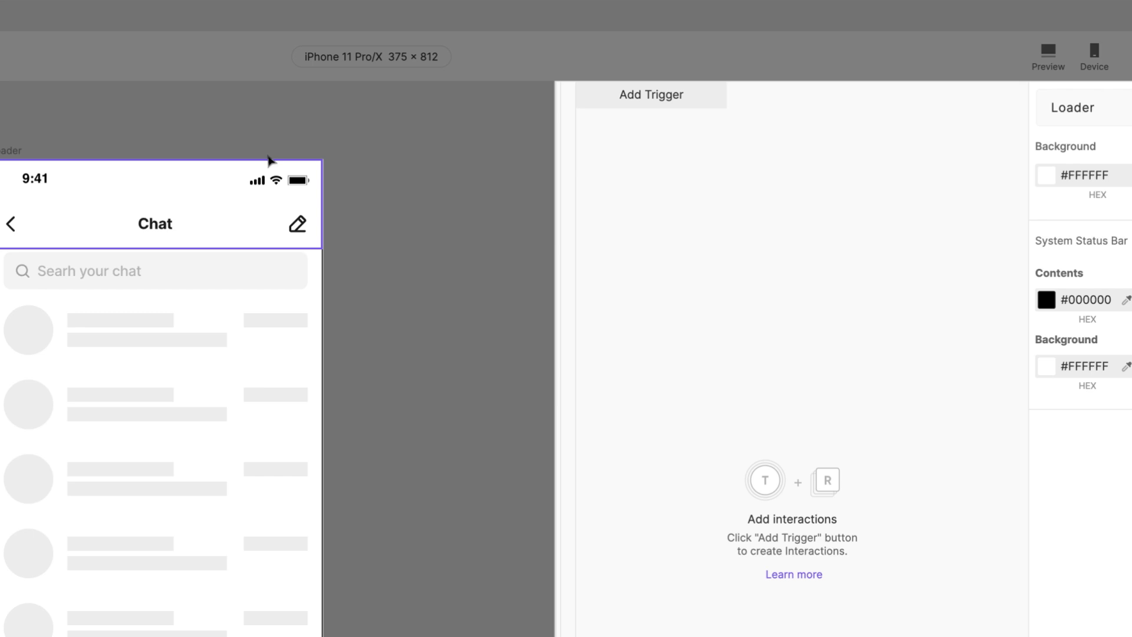
pyautogui.click(1128, 97)
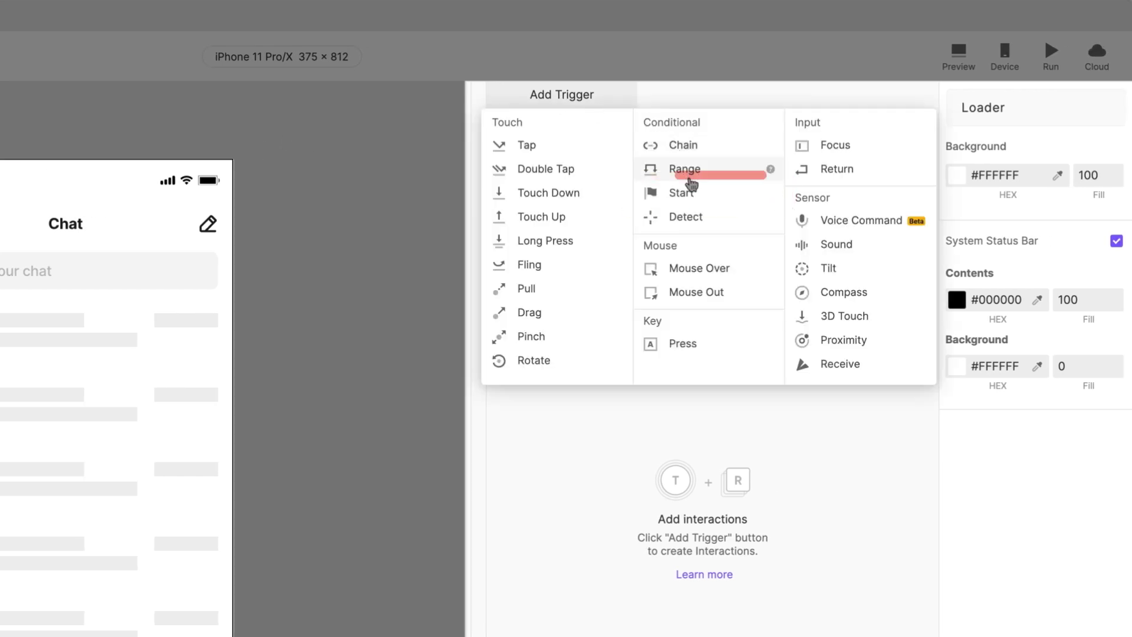
pyautogui.click(684, 193)
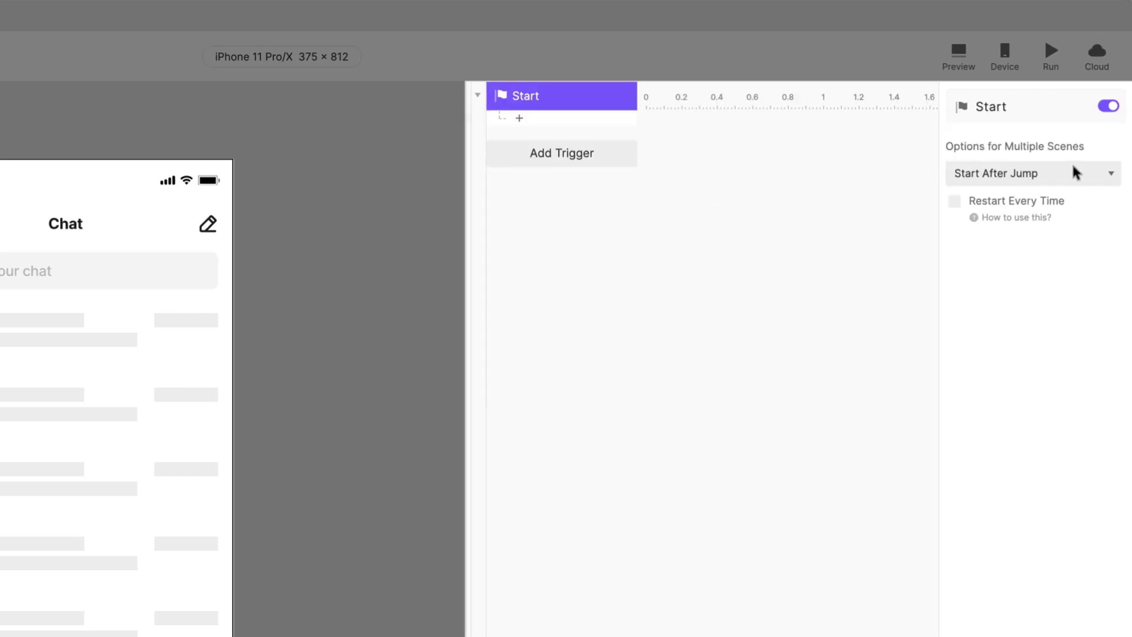
pyautogui.click(1088, 172)
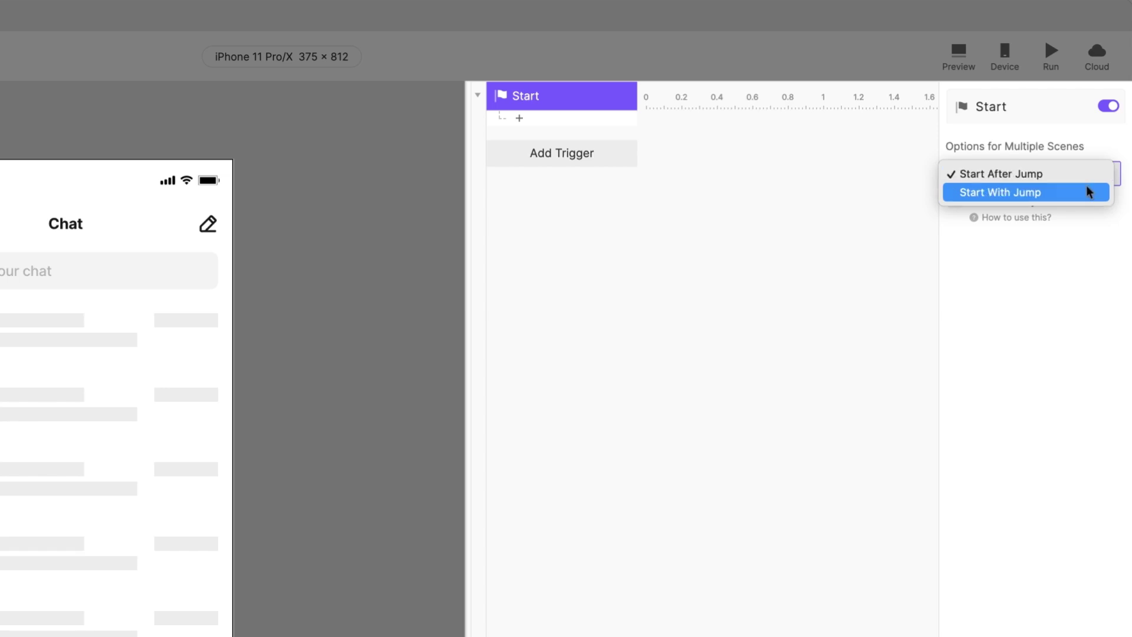
pyautogui.click(1088, 177)
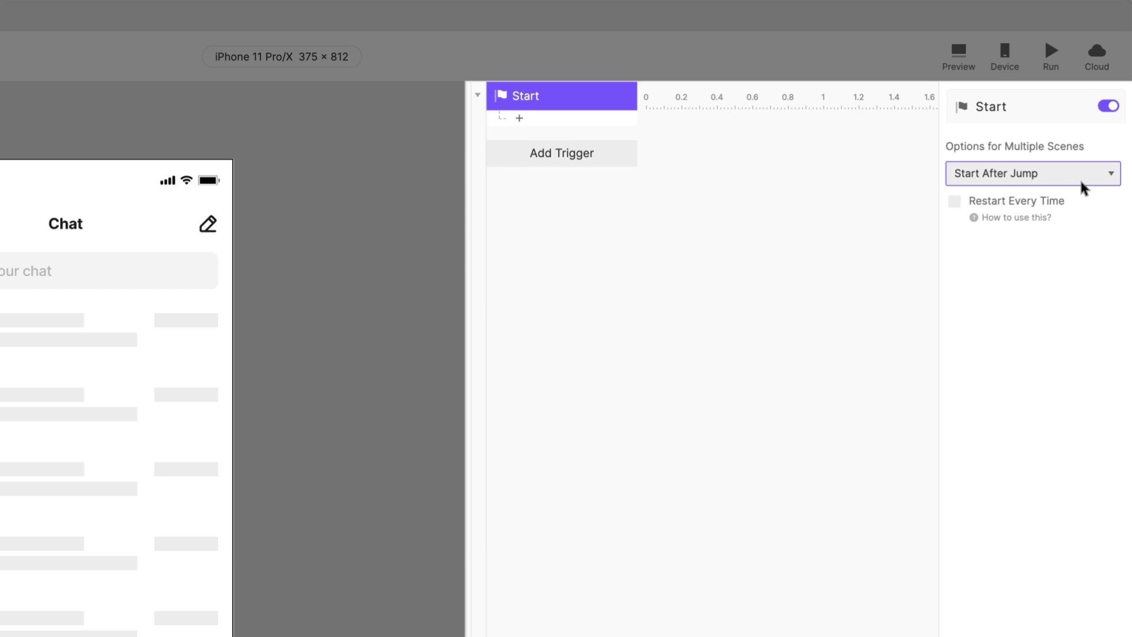
pyautogui.click(955, 202)
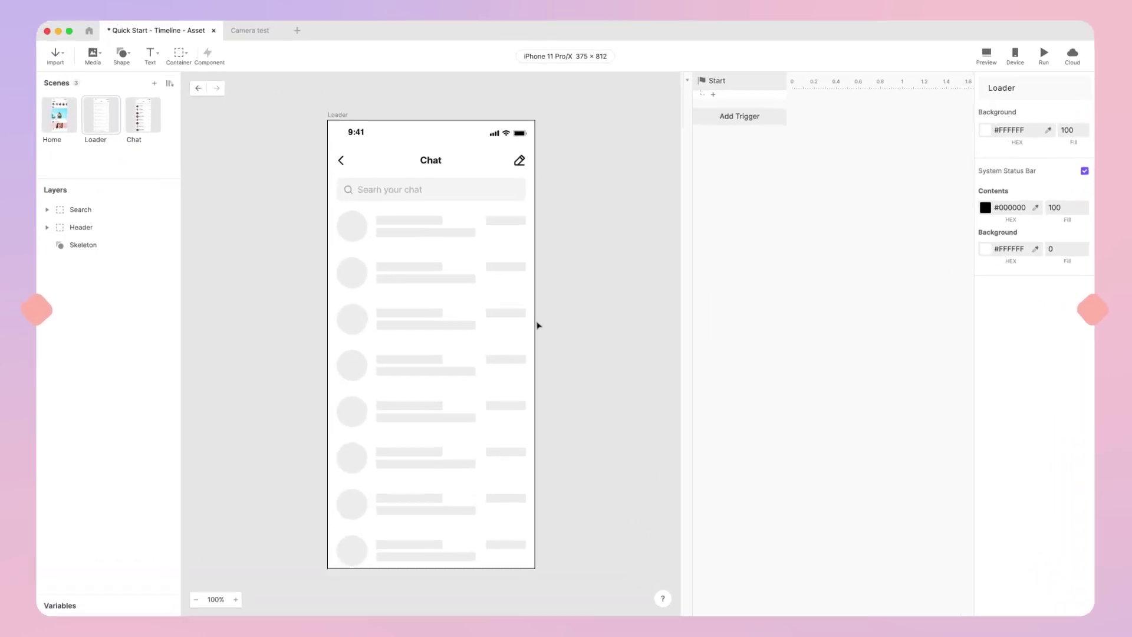
# Add an Opacity response to the Skeleton layer in Opacity To mode, targeting 50
pyautogui.click(500, 321)
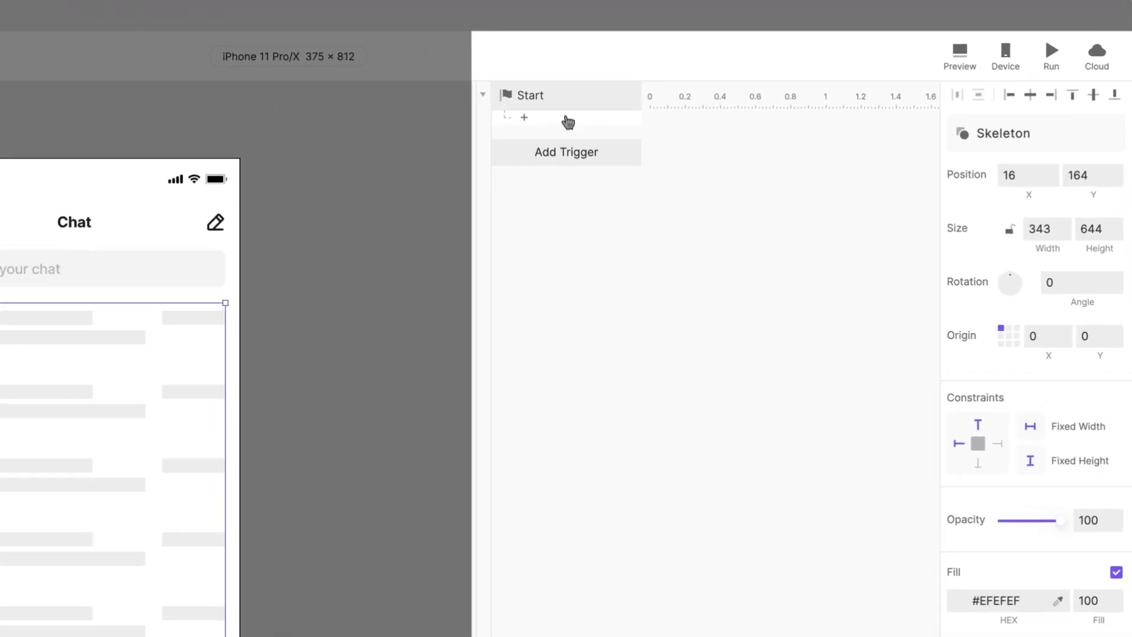
pyautogui.click(747, 77)
pyautogui.click(613, 247)
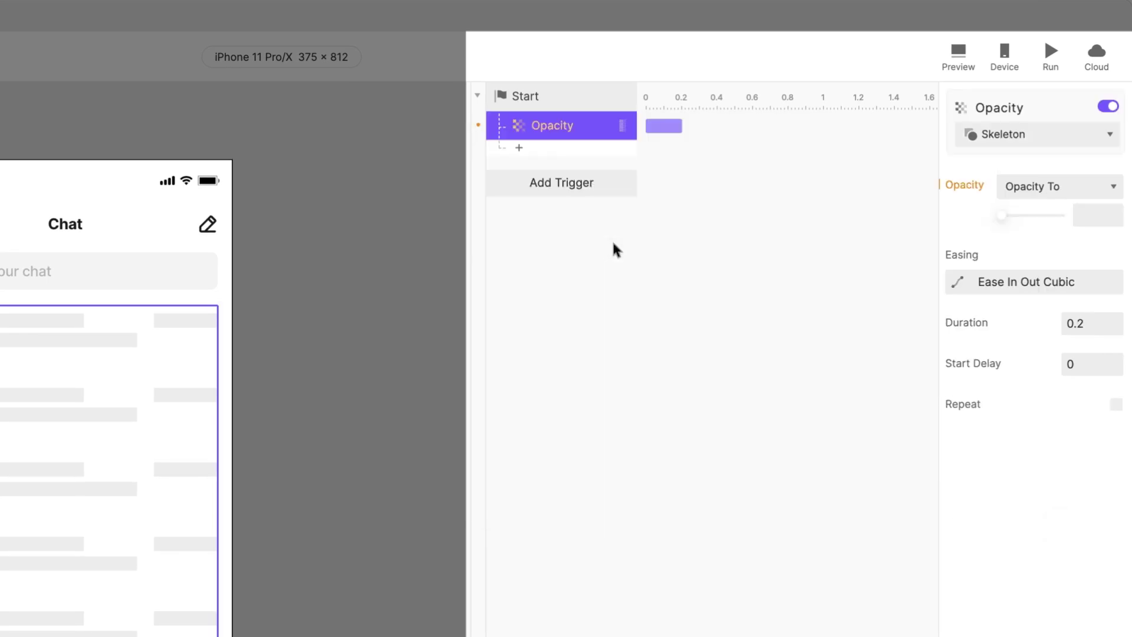
pyautogui.click(1084, 187)
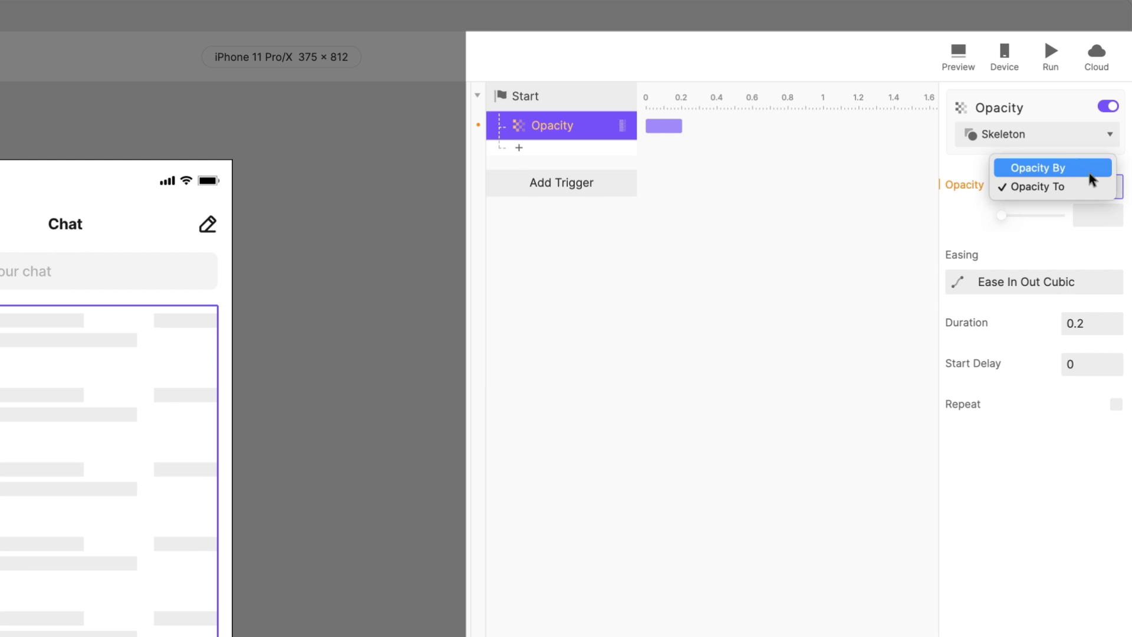
pyautogui.click(1091, 188)
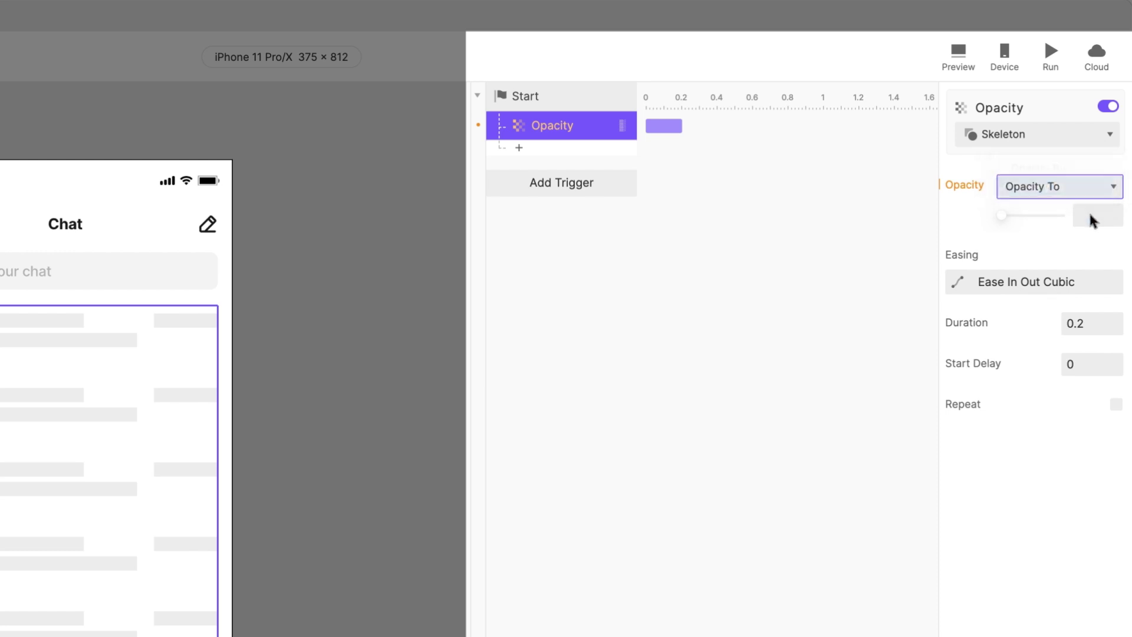
pyautogui.click(1091, 215)
pyautogui.write('50')
pyautogui.press('Return')
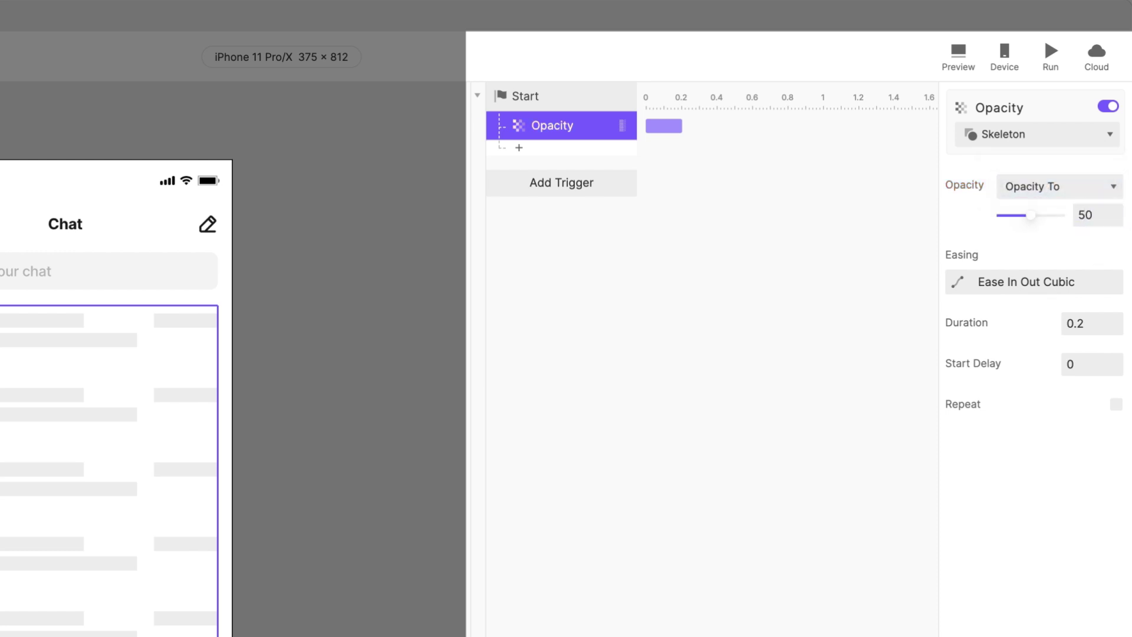
# Set the opacity fade's easing to Ease In Out Cubic
pyautogui.click(960, 281)
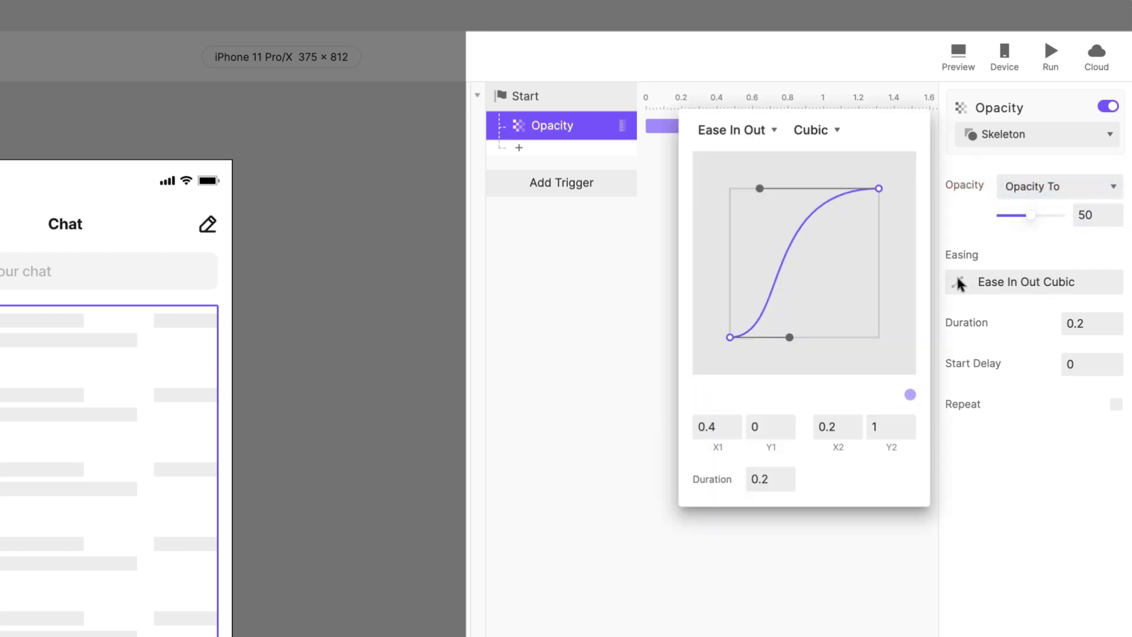
pyautogui.click(773, 130)
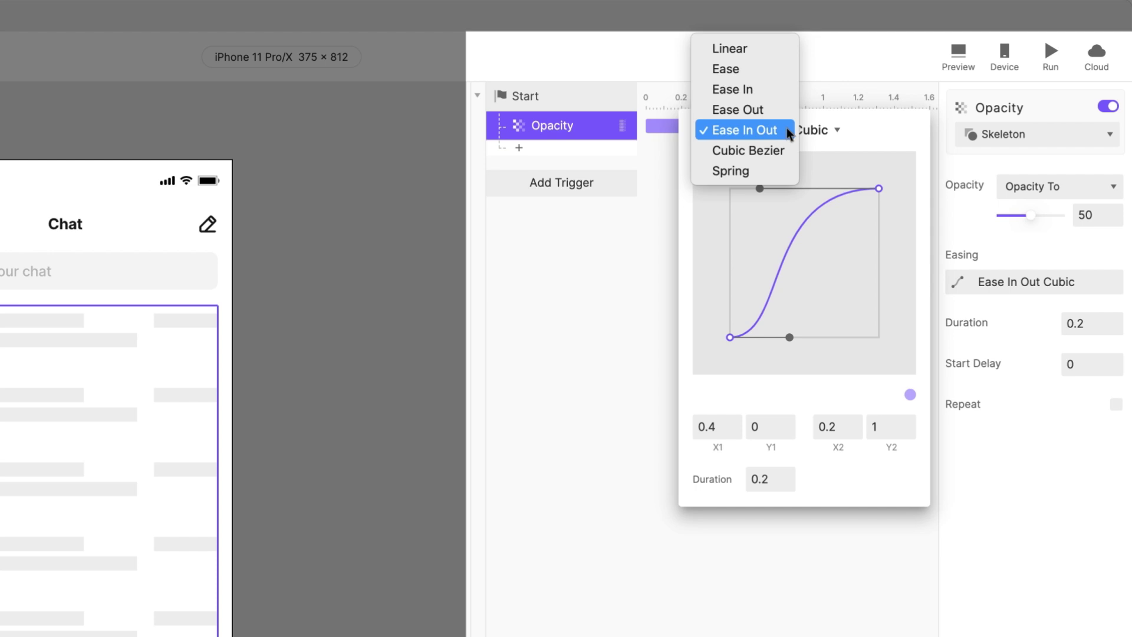
pyautogui.click(786, 127)
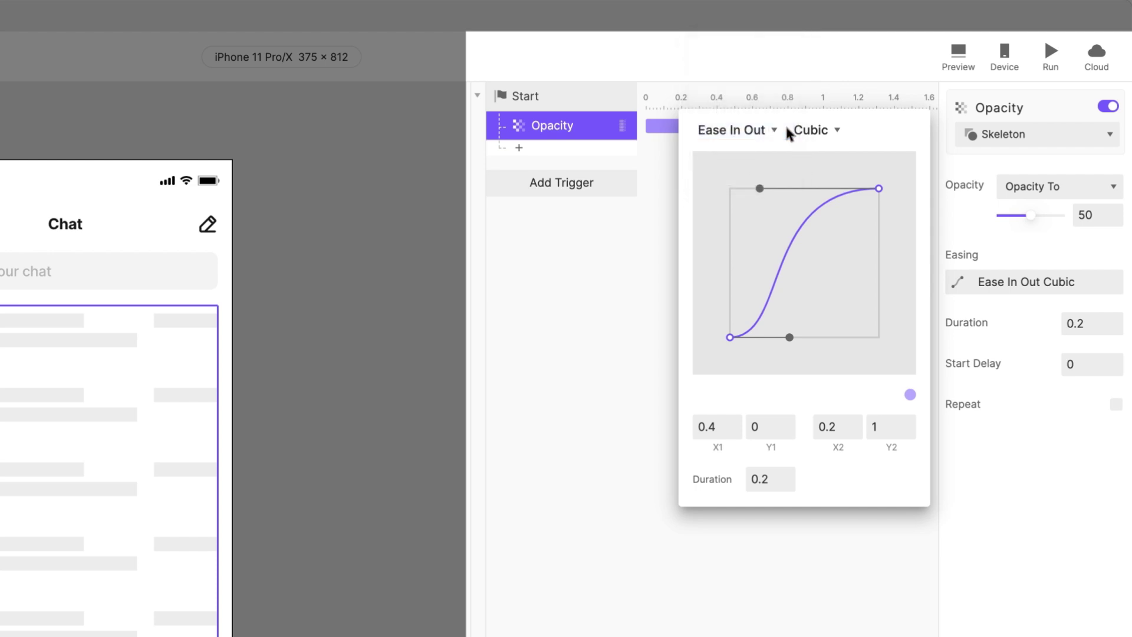
pyautogui.click(637, 238)
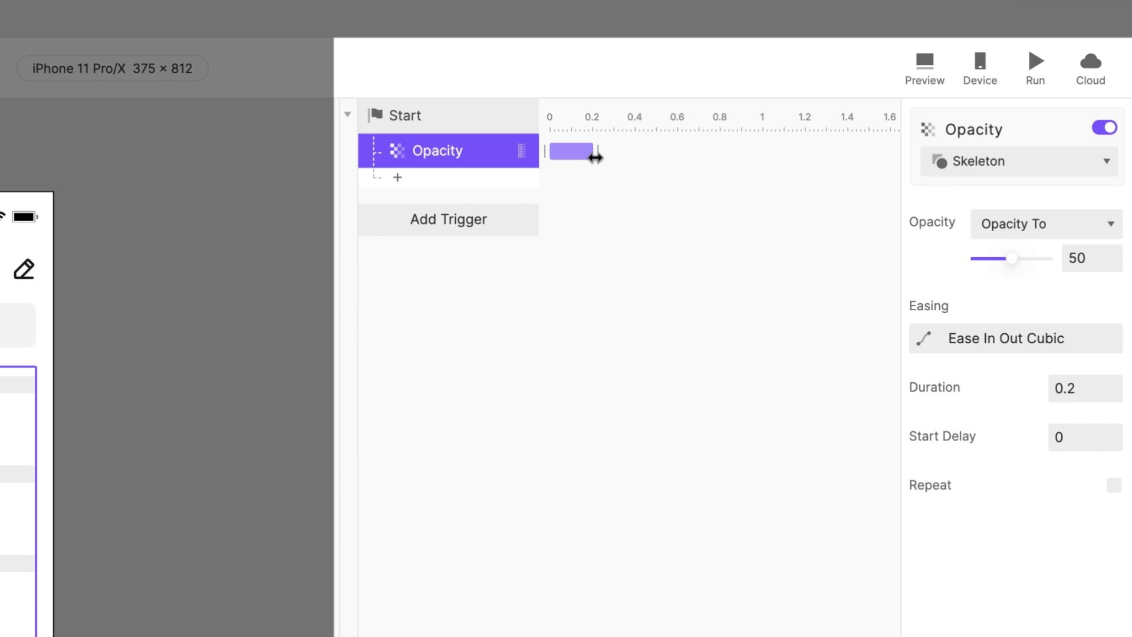
# Stretch the Skeleton opacity bar to 0.8 s on the timeline and preview the fade
pyautogui.moveTo(596, 156); pyautogui.dragTo(731, 157)
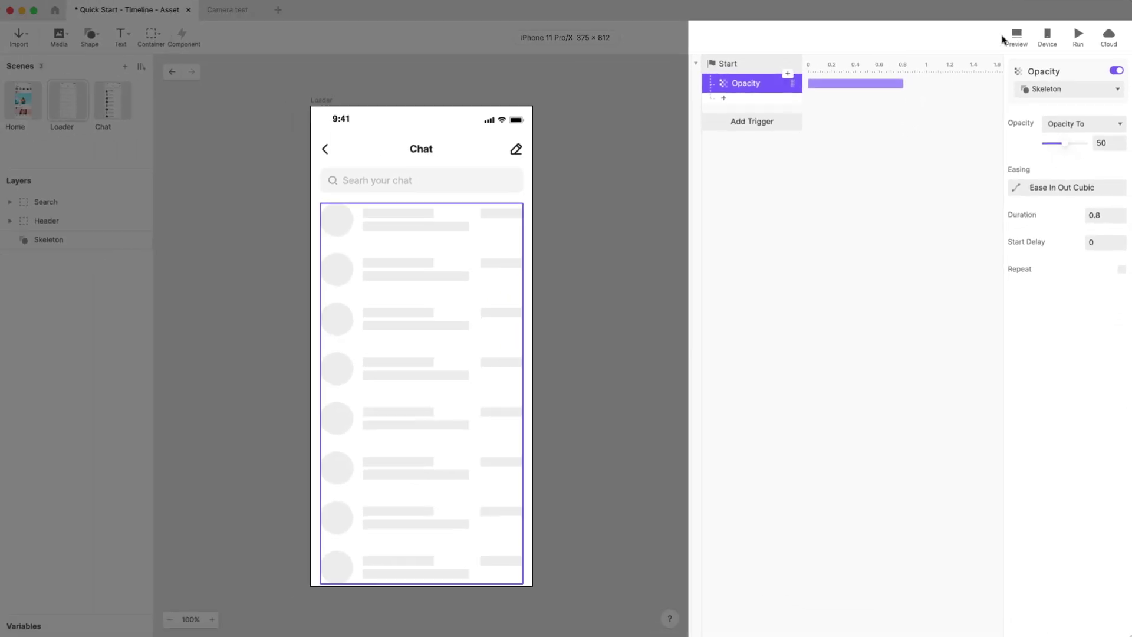
pyautogui.click(924, 65)
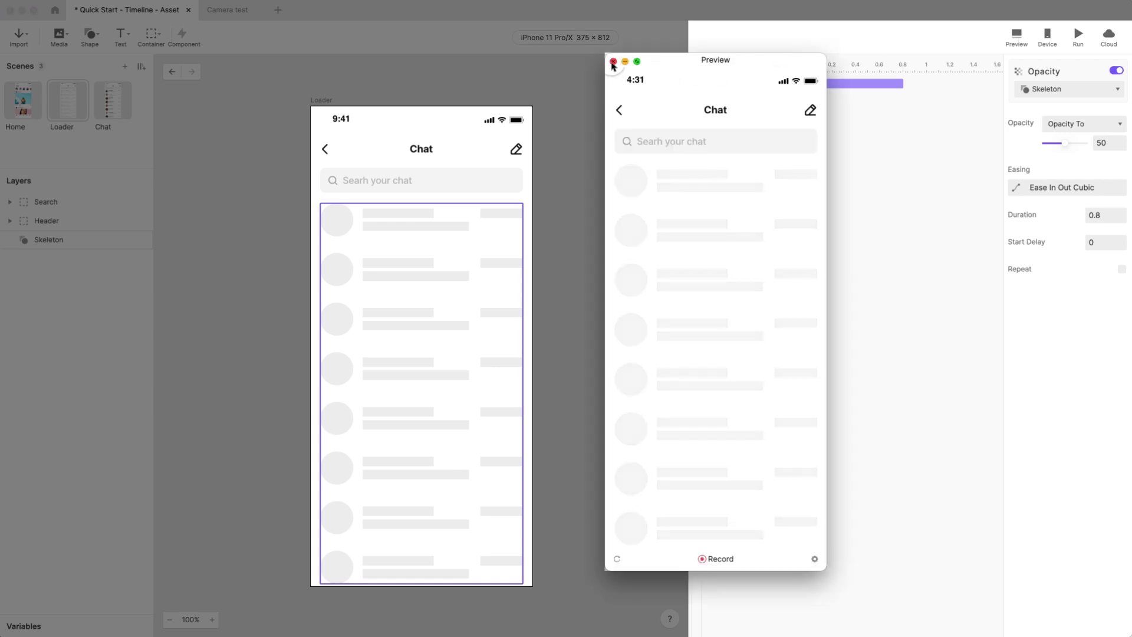
pyautogui.click(613, 62)
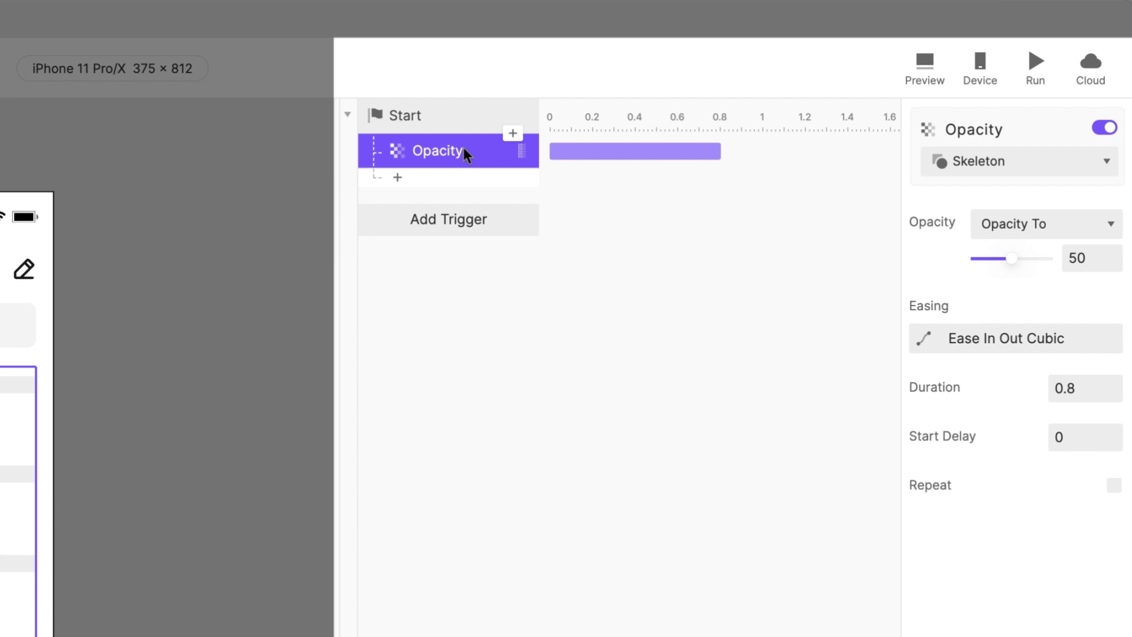
# Duplicate the Opacity response, set the copy to 100 starting at 0.8 s, and preview
pyautogui.hotkey('ctrl', 'd')
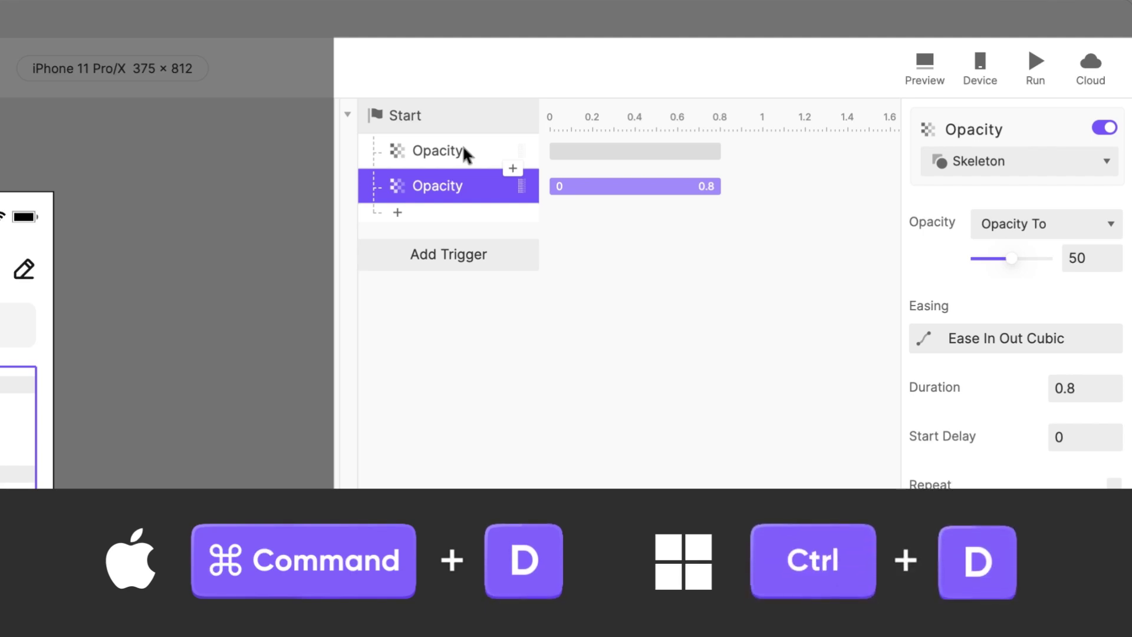
pyautogui.moveTo(1012, 260); pyautogui.dragTo(1063, 260)
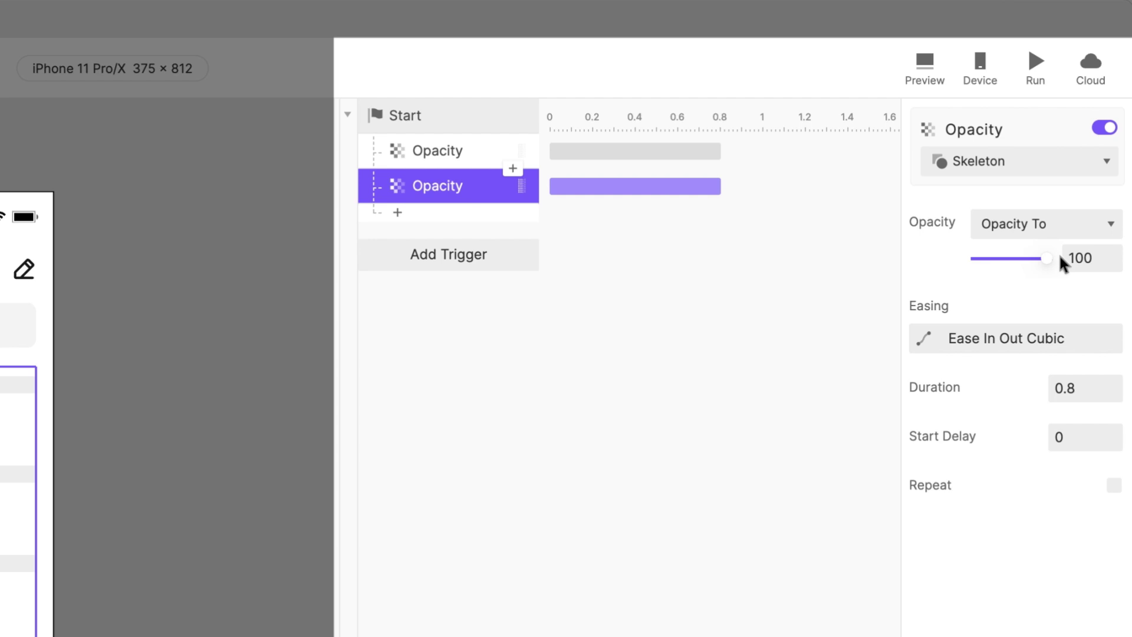
pyautogui.moveTo(616, 185); pyautogui.dragTo(805, 185)
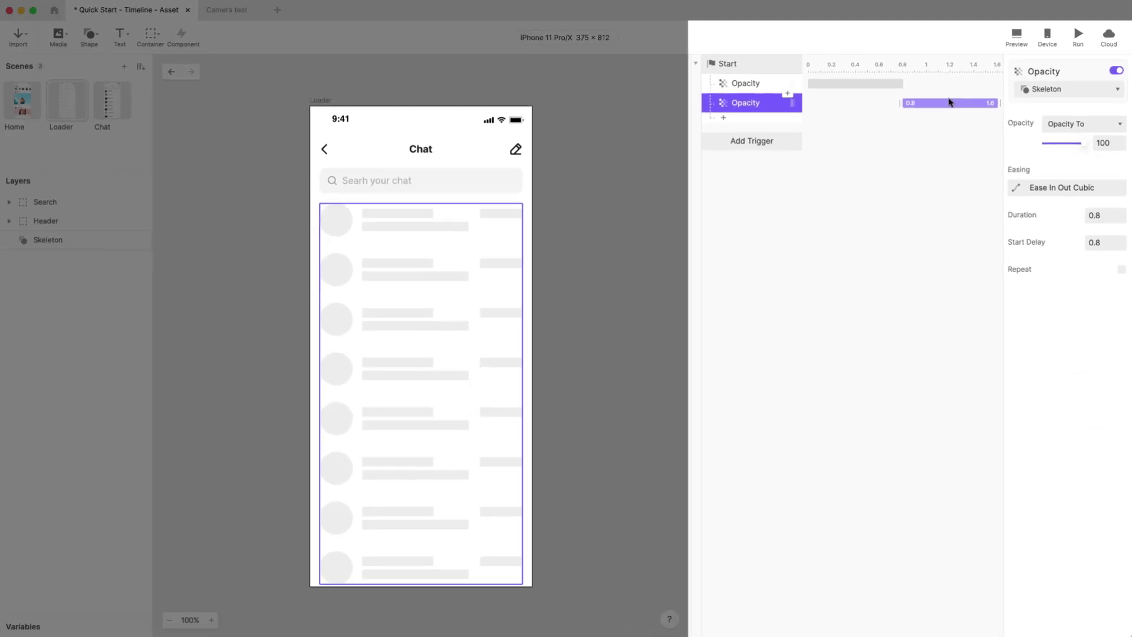
pyautogui.click(1017, 35)
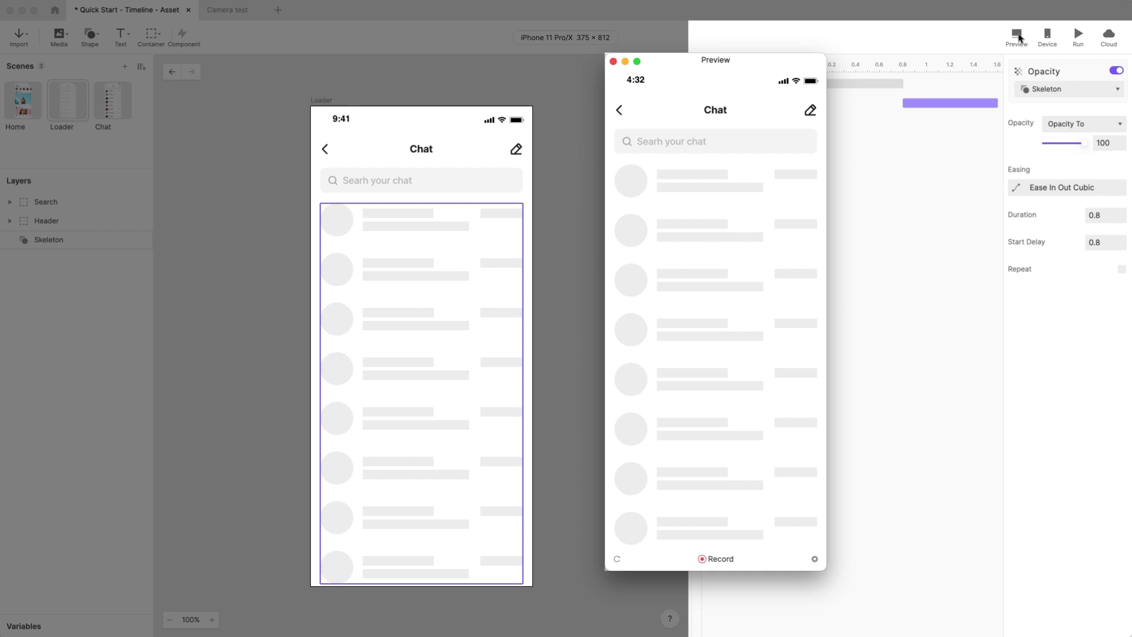
# Select both Skeleton Opacity responses and set them to repeat infinitely at a 0.8 interval
pyautogui.click(692, 248)
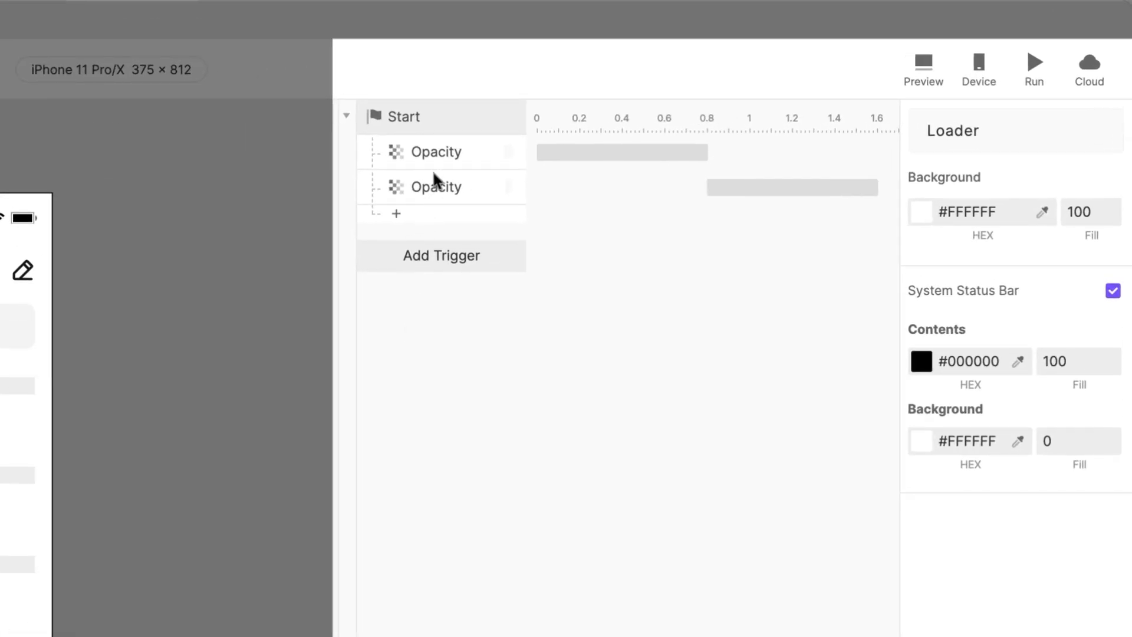
pyautogui.click(748, 88)
pyautogui.keyDown('shift'); pyautogui.click(447, 188); pyautogui.keyUp('shift')
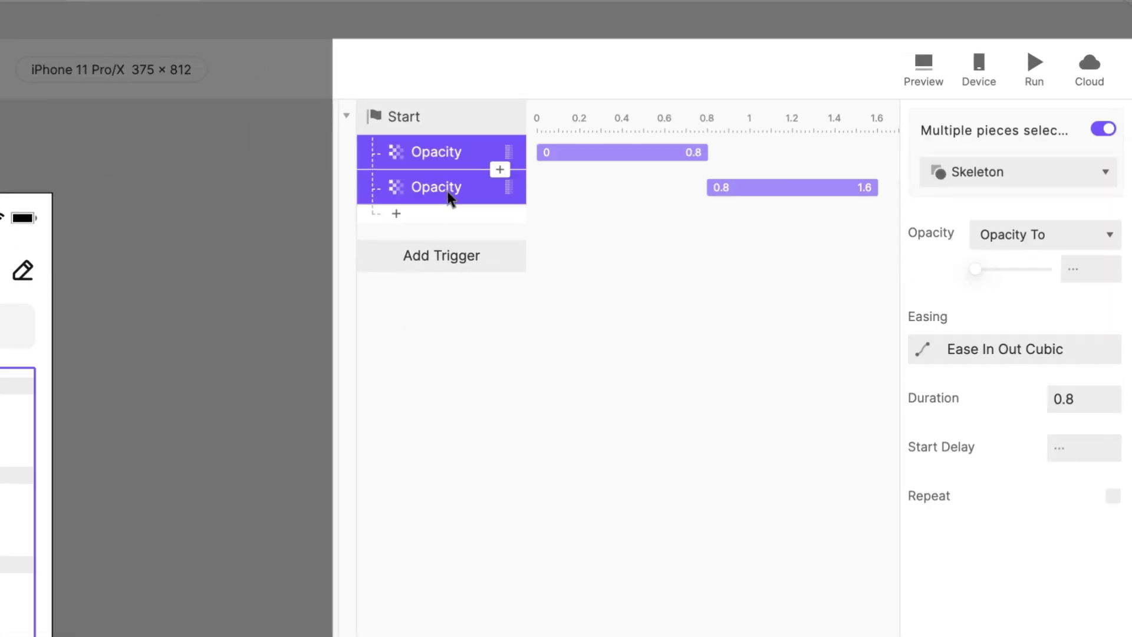
pyautogui.click(1112, 496)
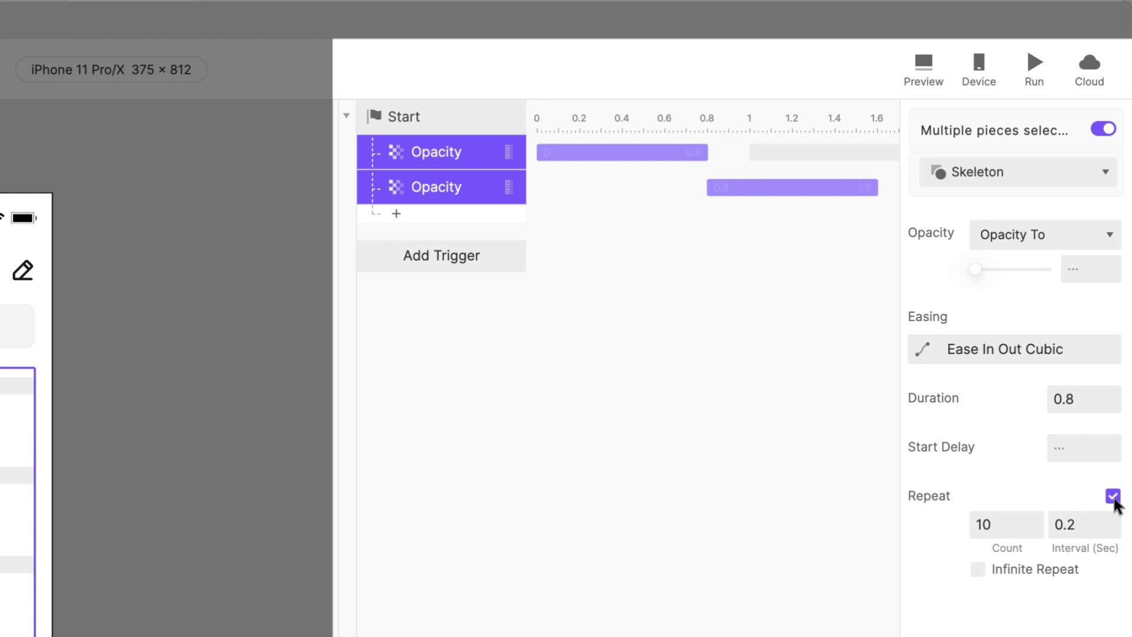
pyautogui.click(1008, 528)
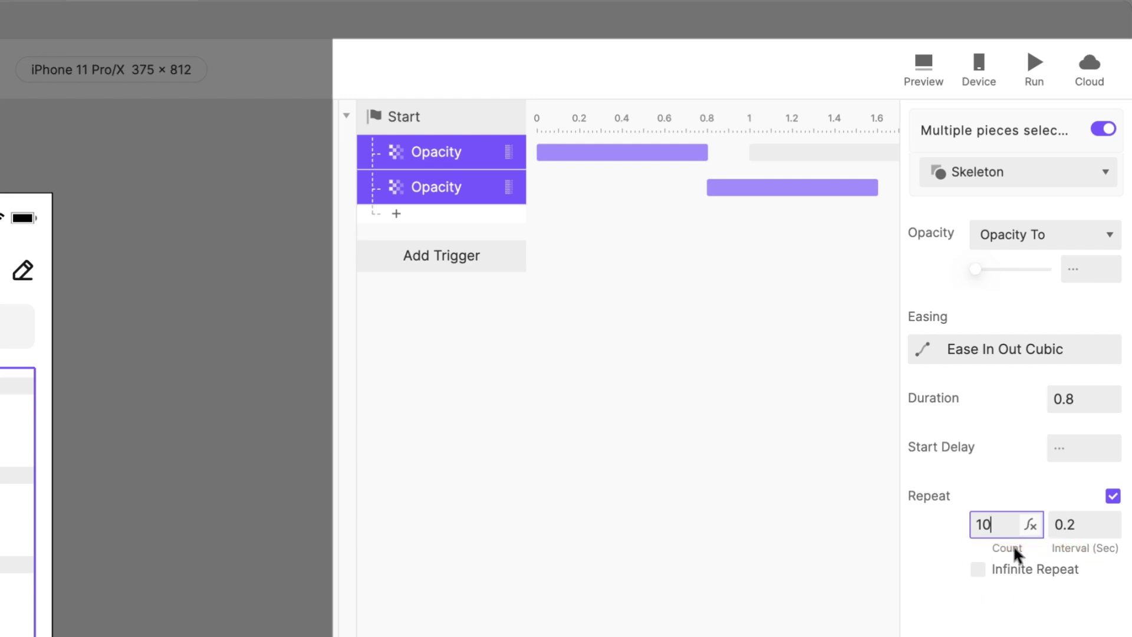
pyautogui.click(1002, 570)
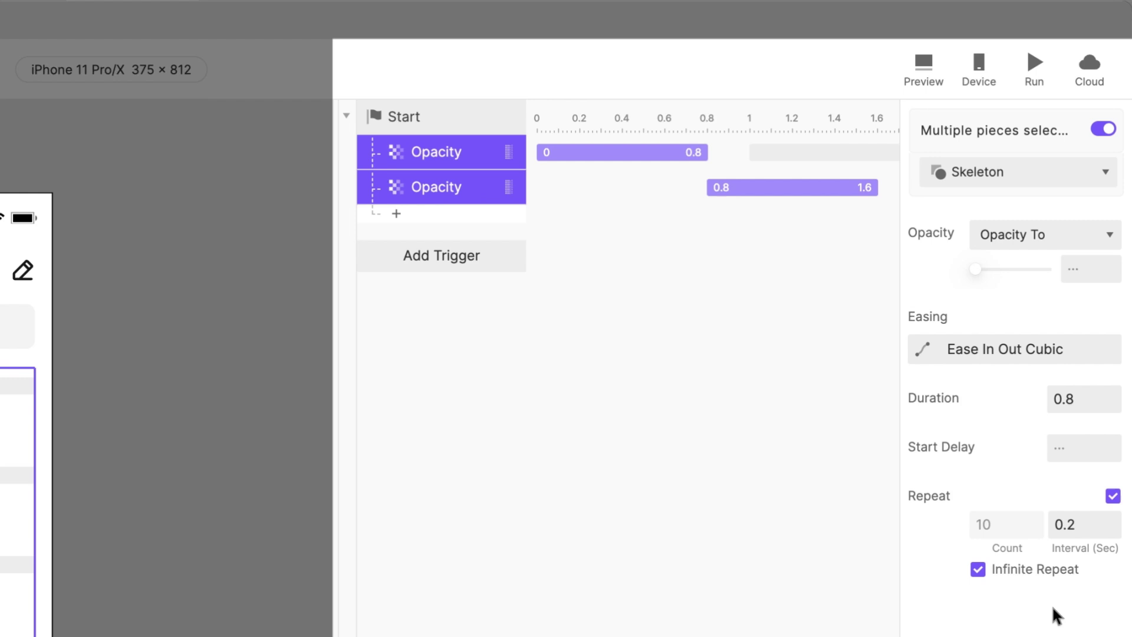
pyautogui.click(1071, 526)
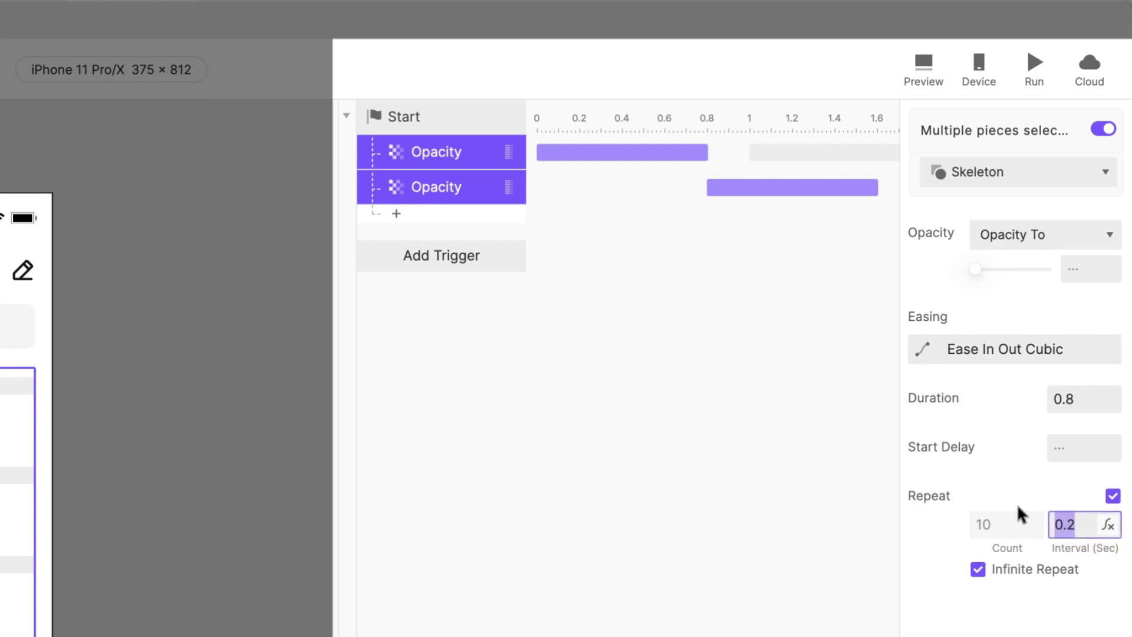
pyautogui.write('0.8')
pyautogui.press('Return')
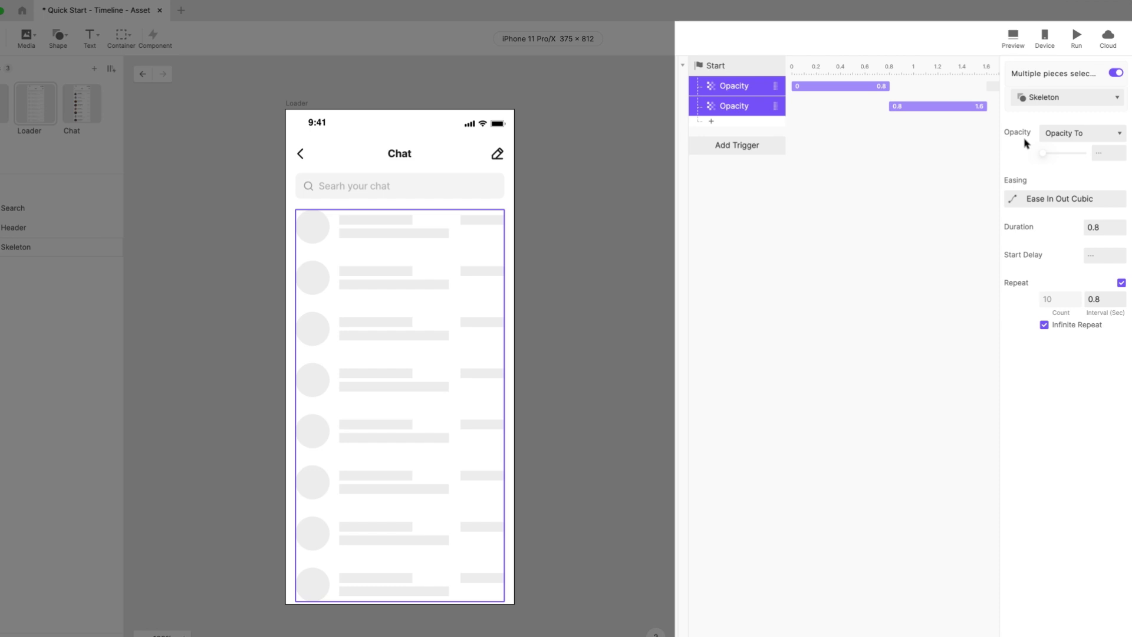
# Preview the looping blink, then close the preview and deselect the responses
pyautogui.click(923, 64)
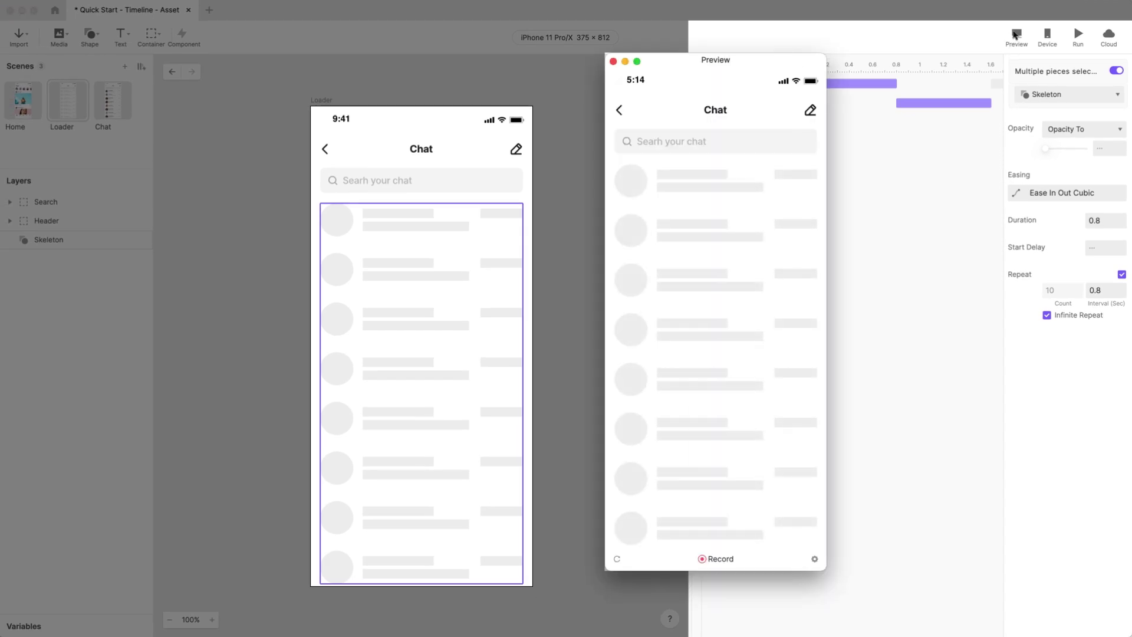
pyautogui.click(1015, 36)
pyautogui.click(670, 259)
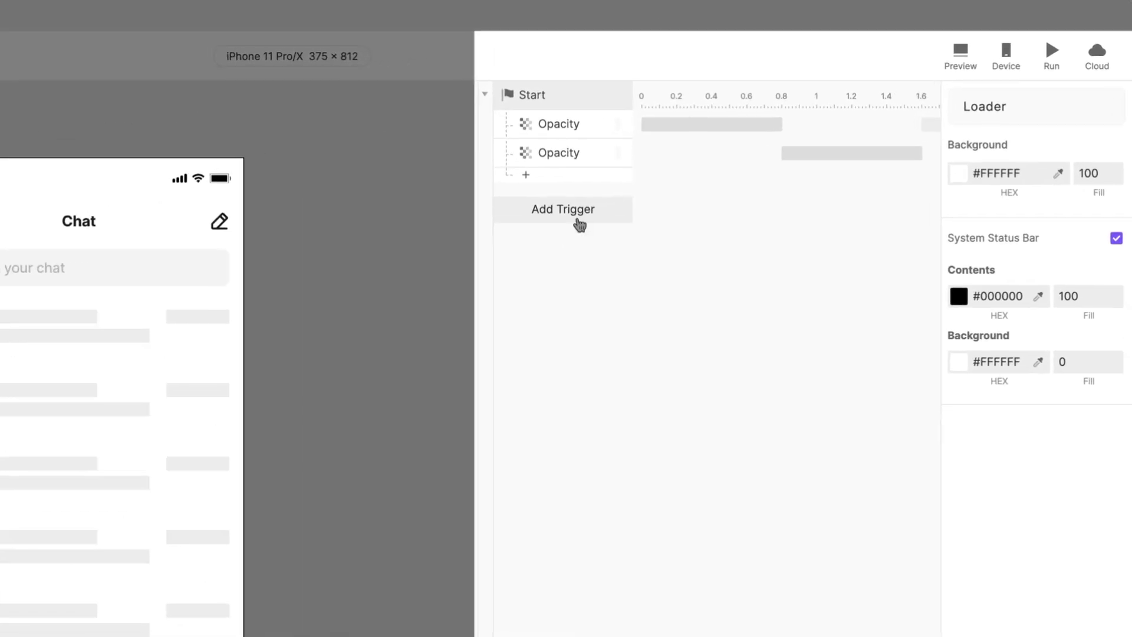
# Below the Opacity responses, add a Jump to the Chat scene with a Fade transition
pyautogui.click(770, 121)
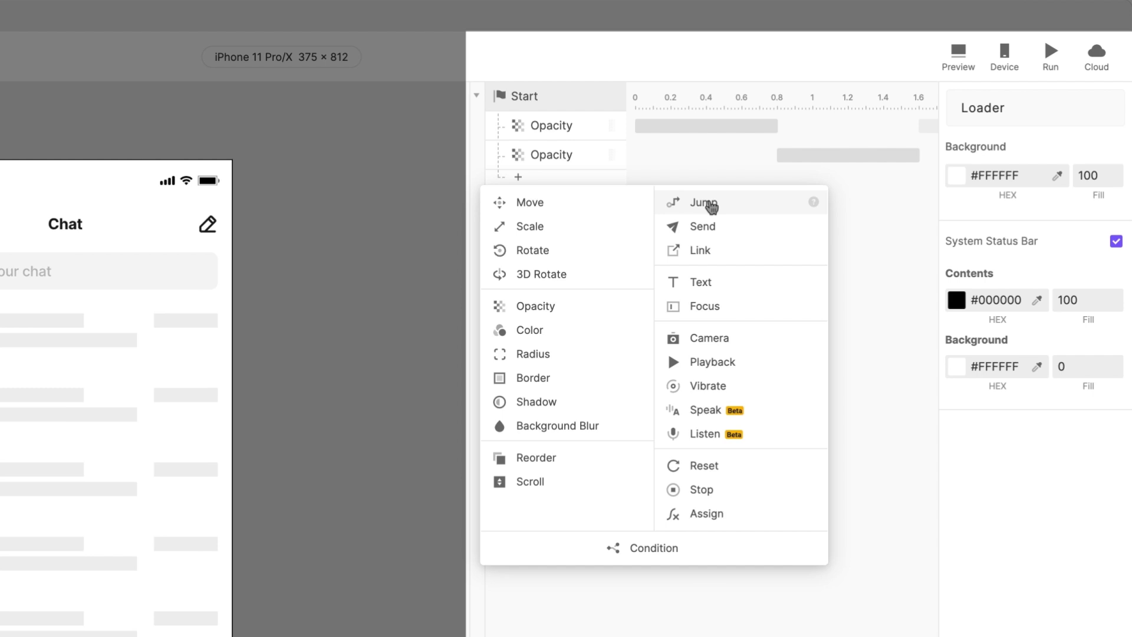
pyautogui.click(707, 203)
pyautogui.click(1028, 137)
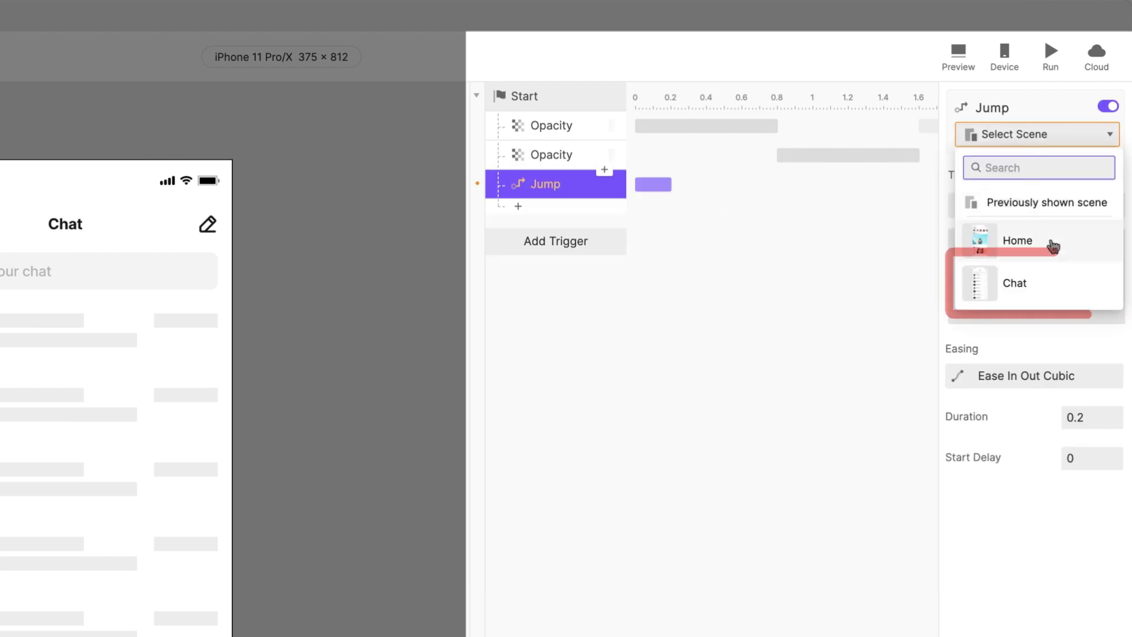
pyautogui.click(1059, 287)
pyautogui.click(1080, 205)
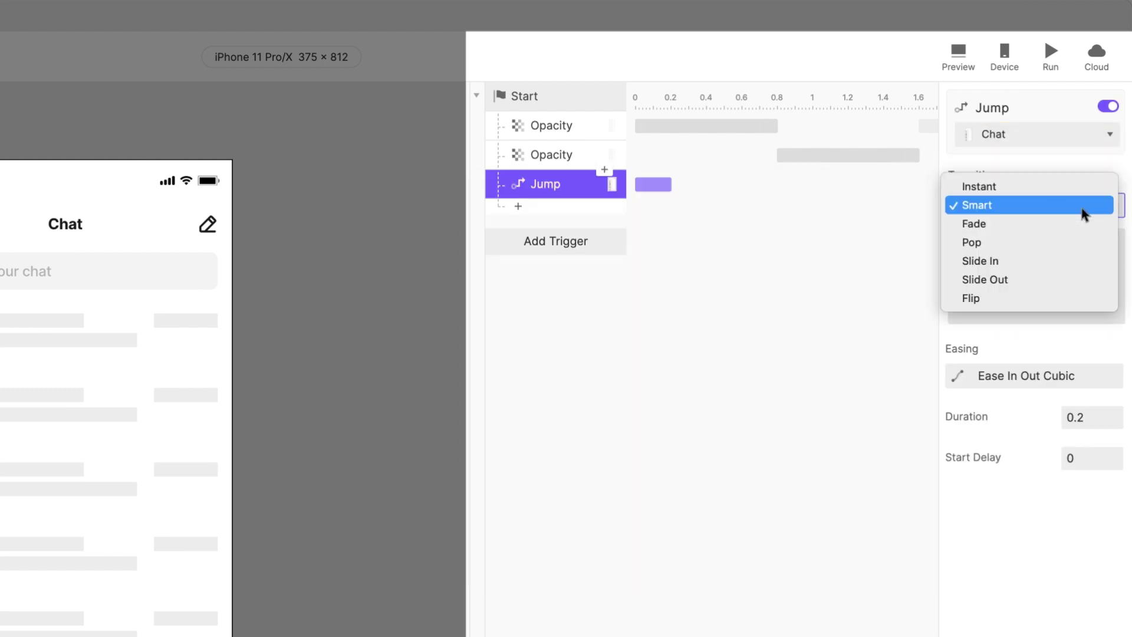
pyautogui.click(1077, 223)
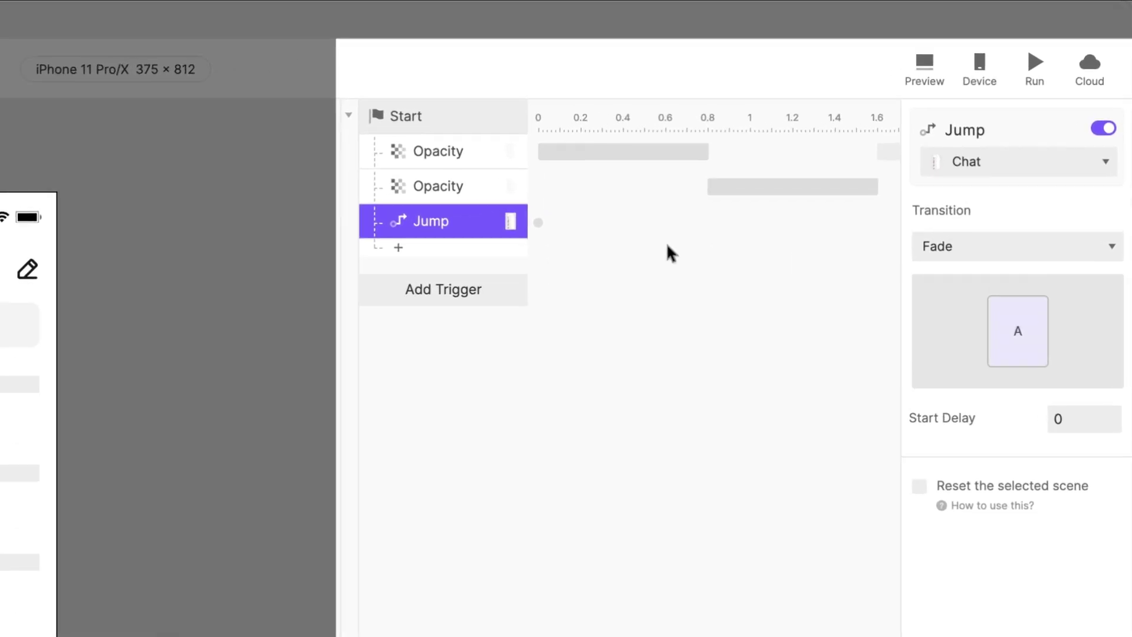
# Move the Jump to Chat to start at 2.4 s, check the full timeline, then return to Home
pyautogui.moveTo(536, 228); pyautogui.dragTo(797, 221)
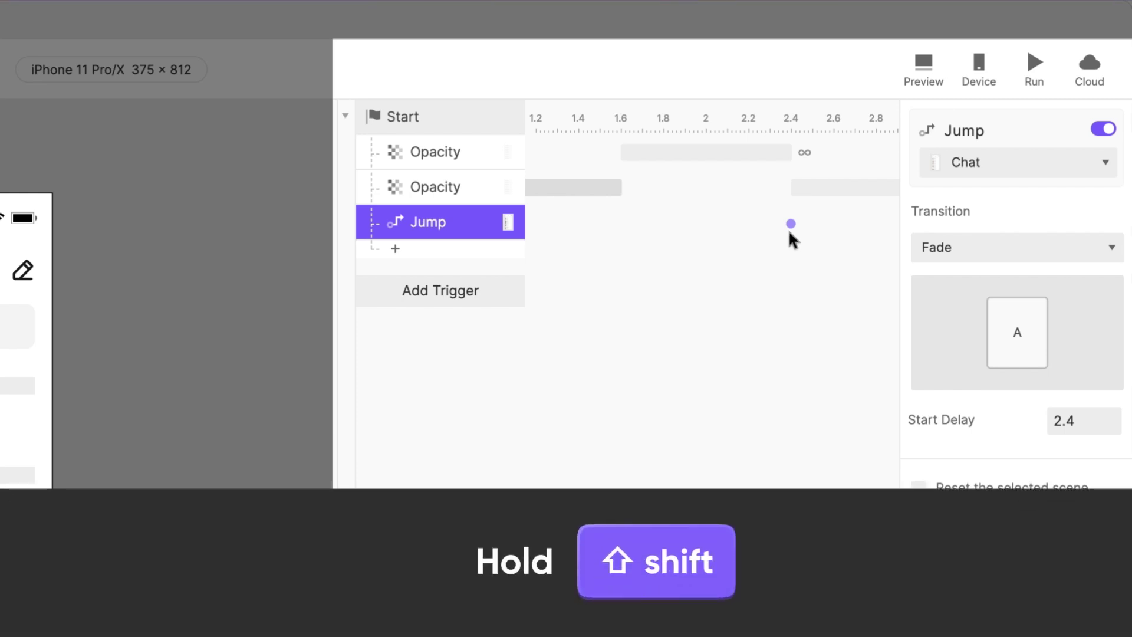
pyautogui.hscroll(-5, 724, 199)
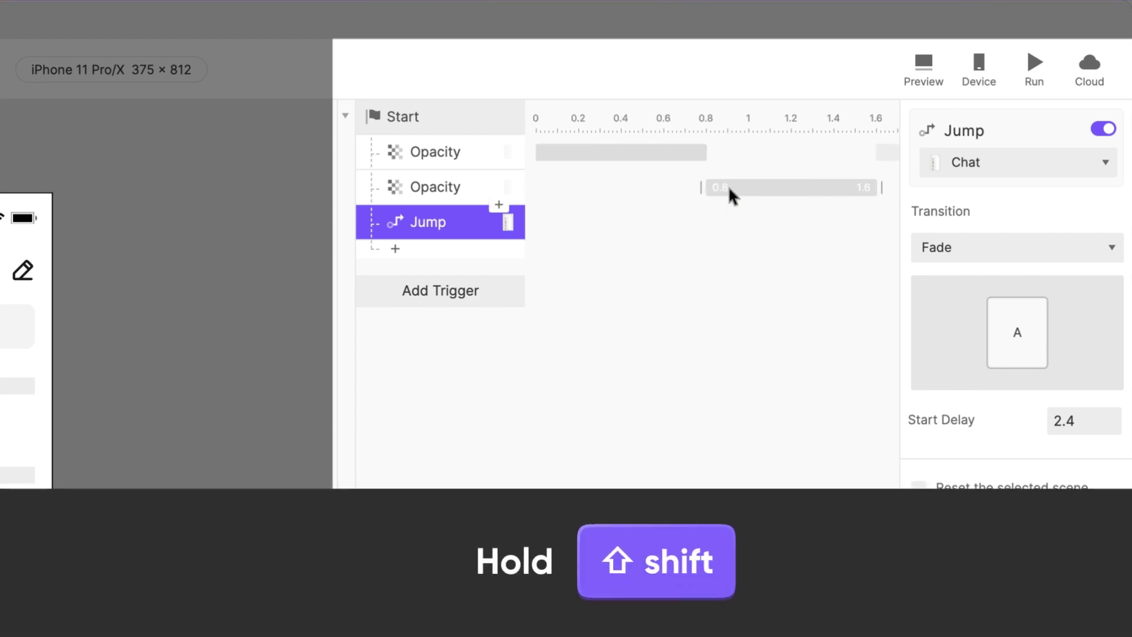
pyautogui.hscroll(6, 729, 190)
pyautogui.hscroll(-6, 727, 185)
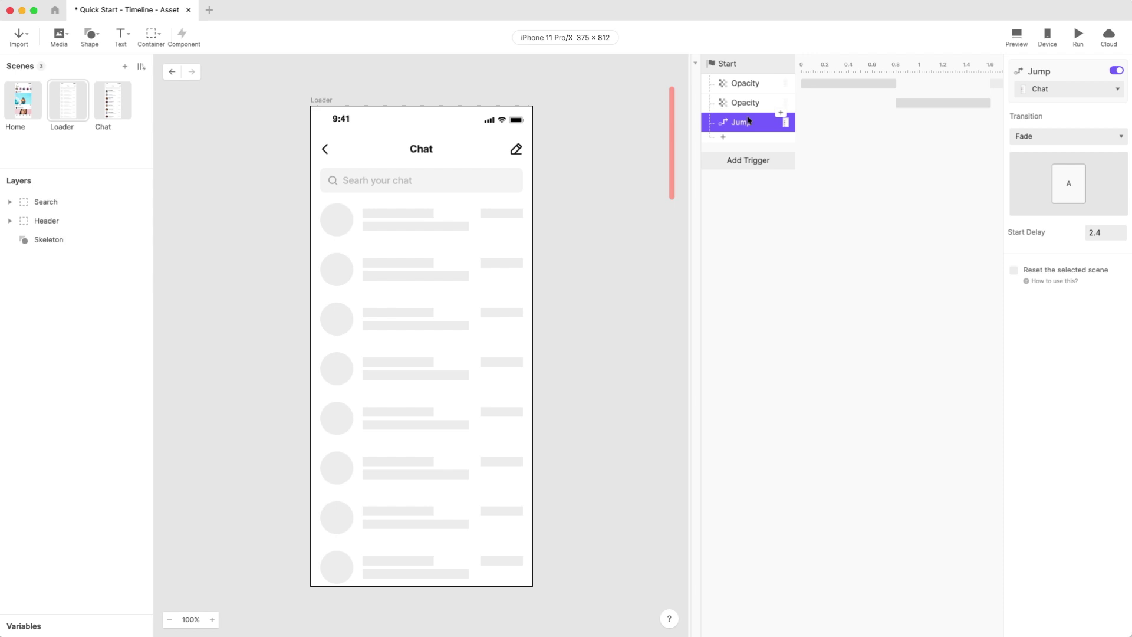
pyautogui.moveTo(698, 124); pyautogui.dragTo(474, 132)
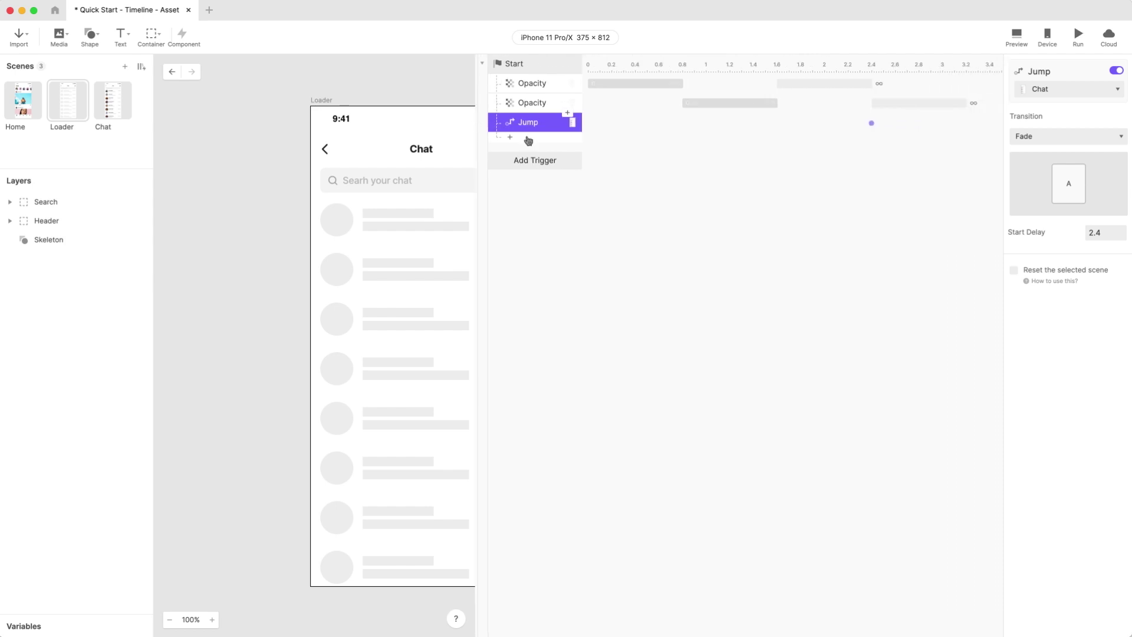
pyautogui.click(691, 154)
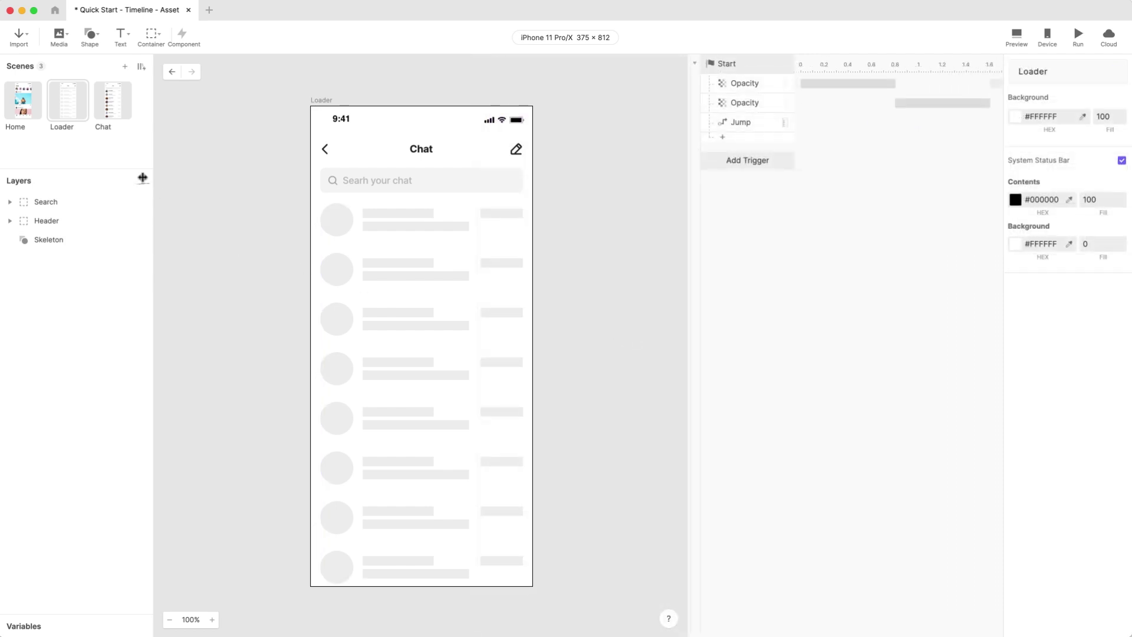
pyautogui.click(33, 108)
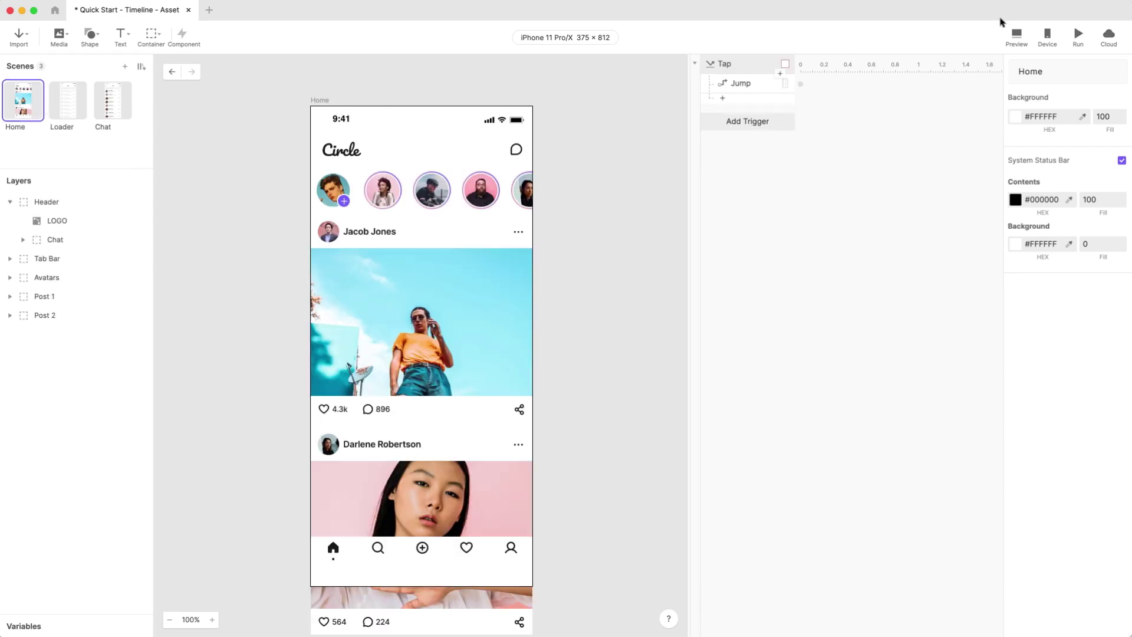
# Preview the prototype from the Home scene and tap the chat icon to enter the Chat screen
pyautogui.click(1016, 36)
pyautogui.click(810, 109)
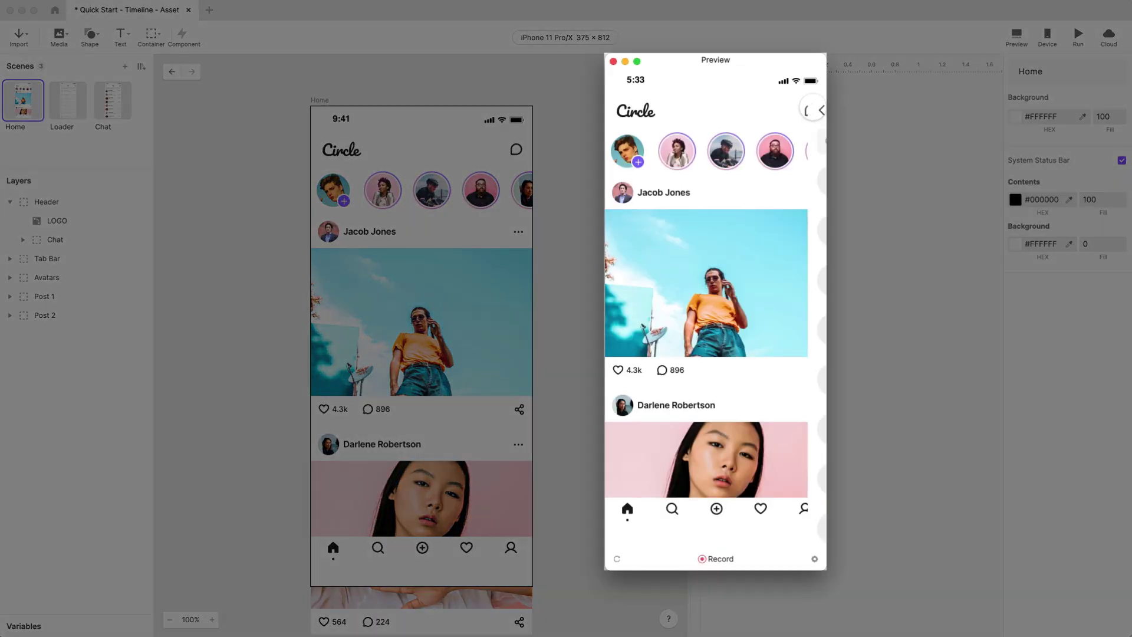